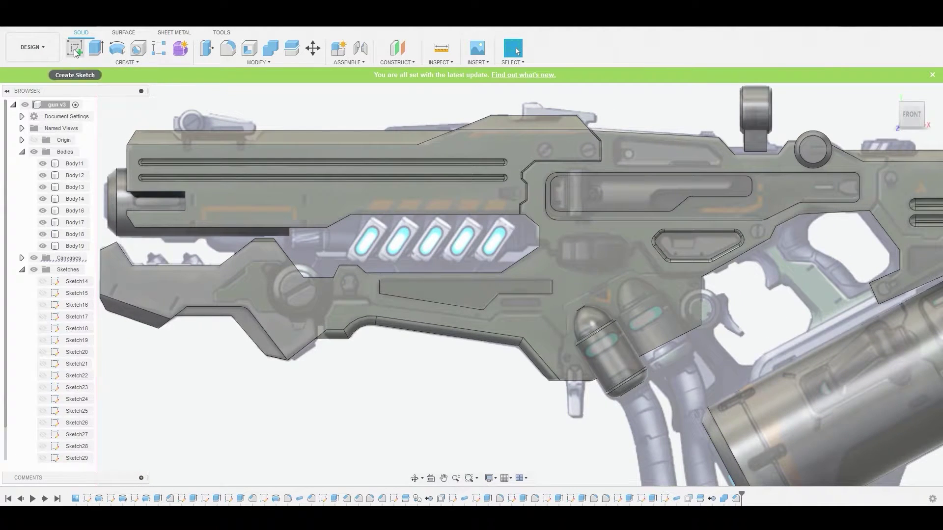
- On the front plane, sketch a slanted-flat-slanted notch line across the barrel top under the scope mount
{"action": "left_click", "coordinate": [267, 117]}
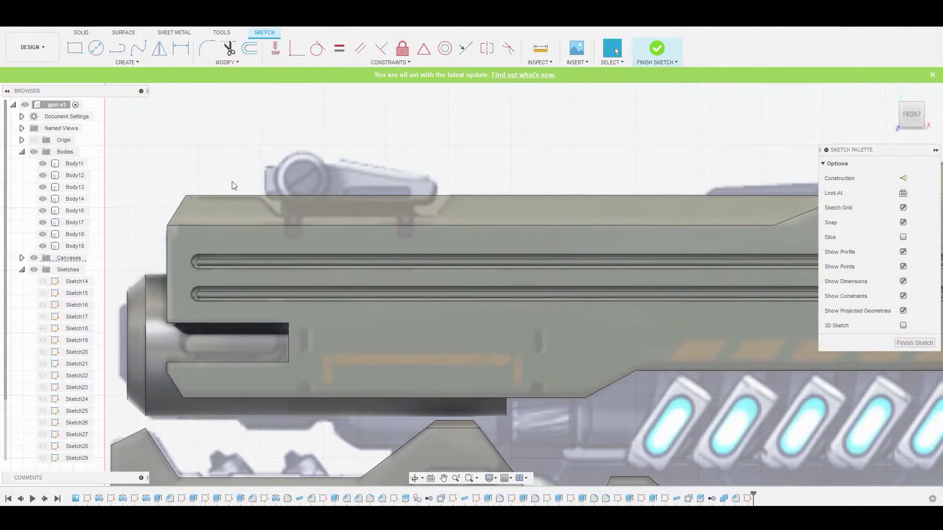
{"action": "left_click", "coordinate": [117, 47]}
{"action": "scroll", "coordinate": [246, 187], "scroll_direction": "up", "scroll_amount": 2}
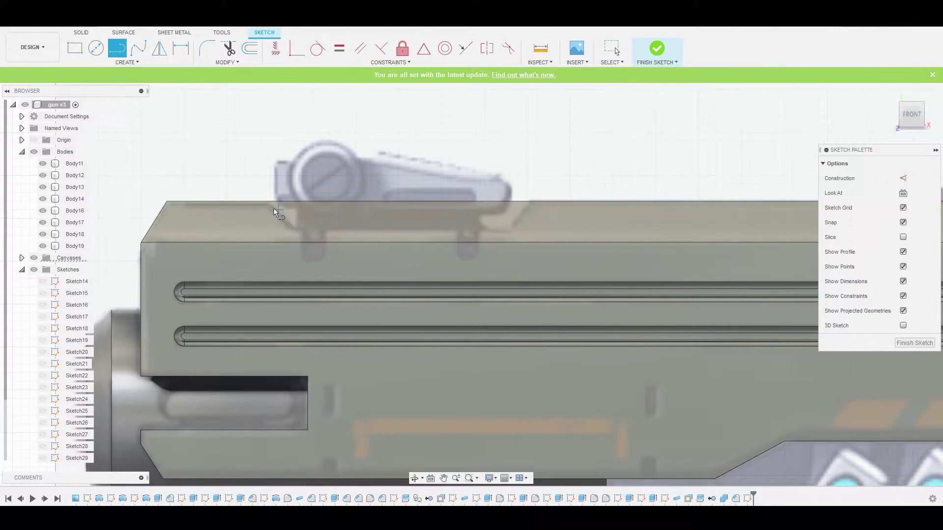
{"action": "scroll", "coordinate": [267, 199], "scroll_direction": "up", "scroll_amount": 2}
{"action": "left_click", "coordinate": [264, 196]}
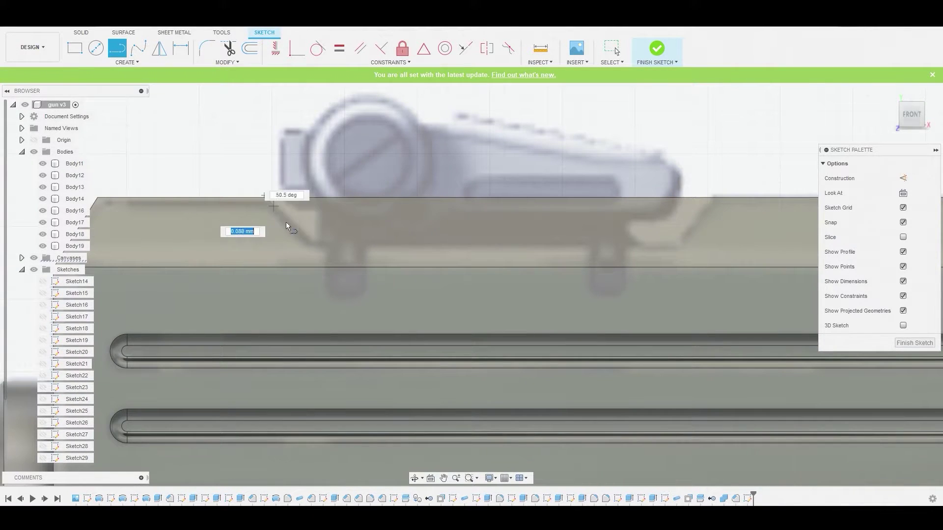
{"action": "left_click", "coordinate": [309, 243]}
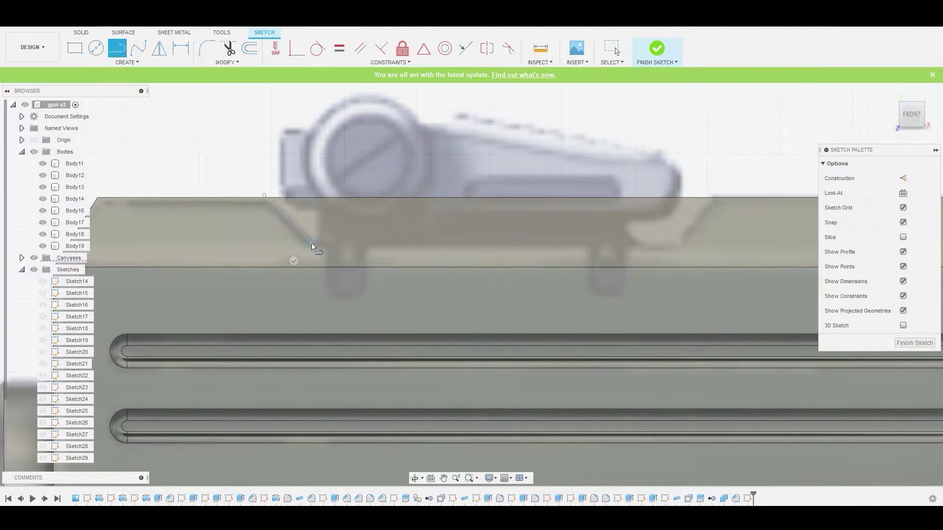
{"action": "scroll", "coordinate": [344, 246], "scroll_direction": "down", "scroll_amount": 2}
{"action": "left_click", "coordinate": [583, 197]}
{"action": "right_click", "coordinate": [585, 198]}
{"action": "left_click", "coordinate": [603, 194]}
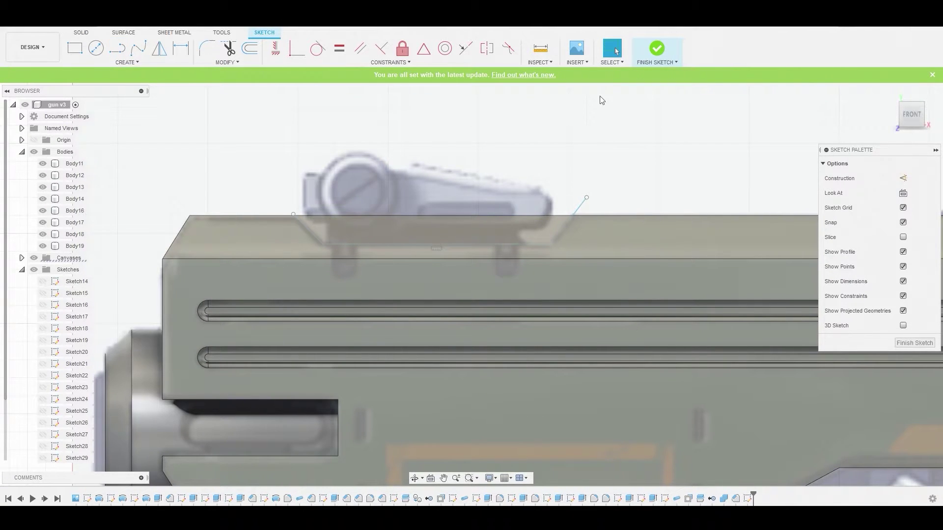
{"action": "left_click", "coordinate": [652, 48]}
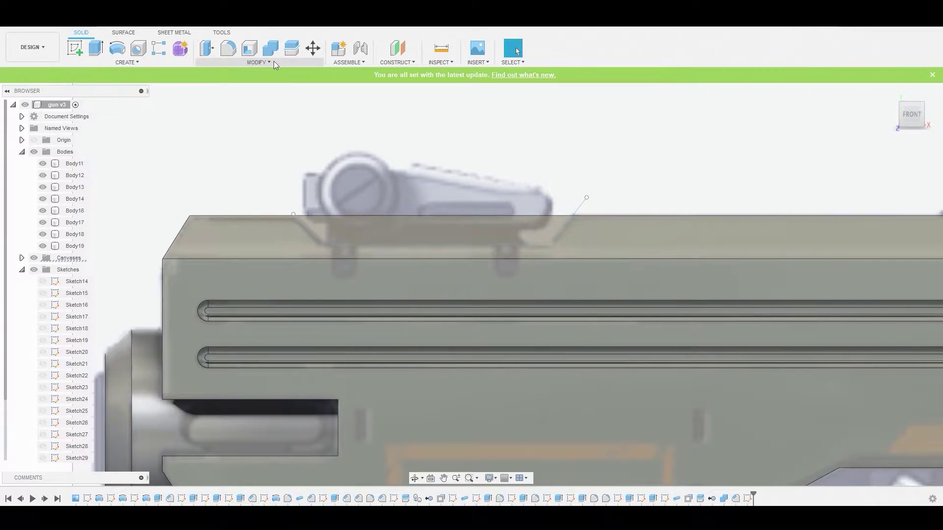
- Split the upper barrel body with the notch sketch as the splitting tool
{"action": "left_click", "coordinate": [273, 61]}
{"action": "left_click", "coordinate": [232, 191]}
{"action": "left_click", "coordinate": [455, 276]}
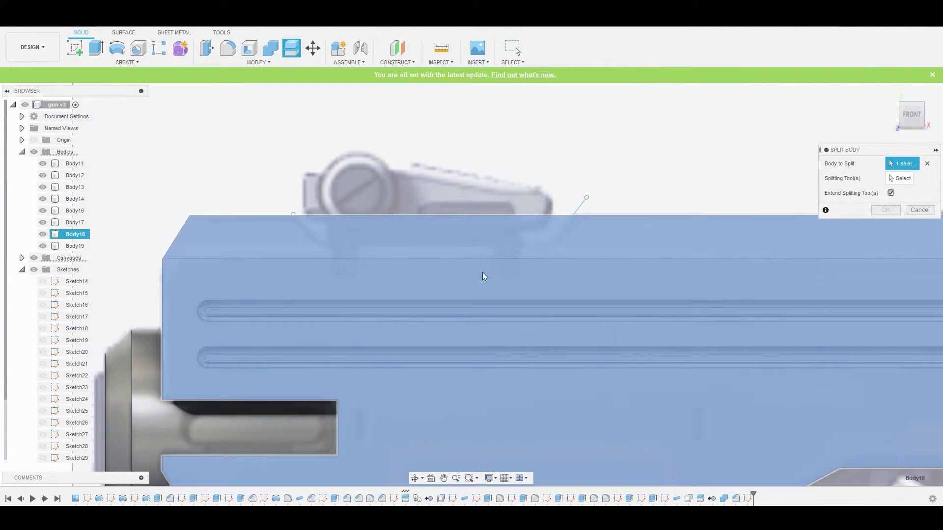
{"action": "left_click", "coordinate": [900, 179]}
{"action": "left_click", "coordinate": [582, 209]}
{"action": "left_click", "coordinate": [886, 210]}
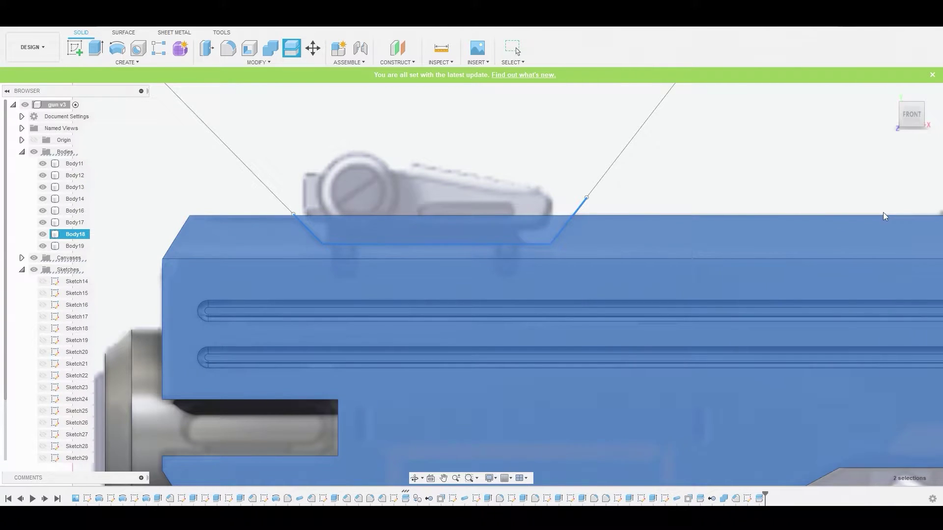
- Delete the leftover Body18
{"action": "right_click", "coordinate": [77, 236]}
{"action": "left_click", "coordinate": [93, 384]}
{"action": "scroll", "coordinate": [393, 262], "scroll_direction": "down", "scroll_amount": 5}
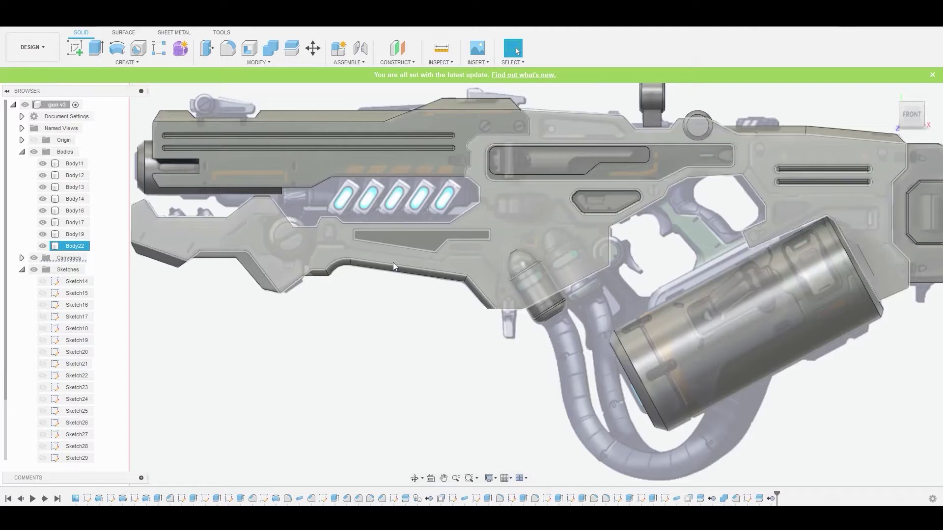
- Start a sketch on the lower panel face and draw a short horizontal line at its top
{"action": "scroll", "coordinate": [240, 247], "scroll_direction": "up", "scroll_amount": 5}
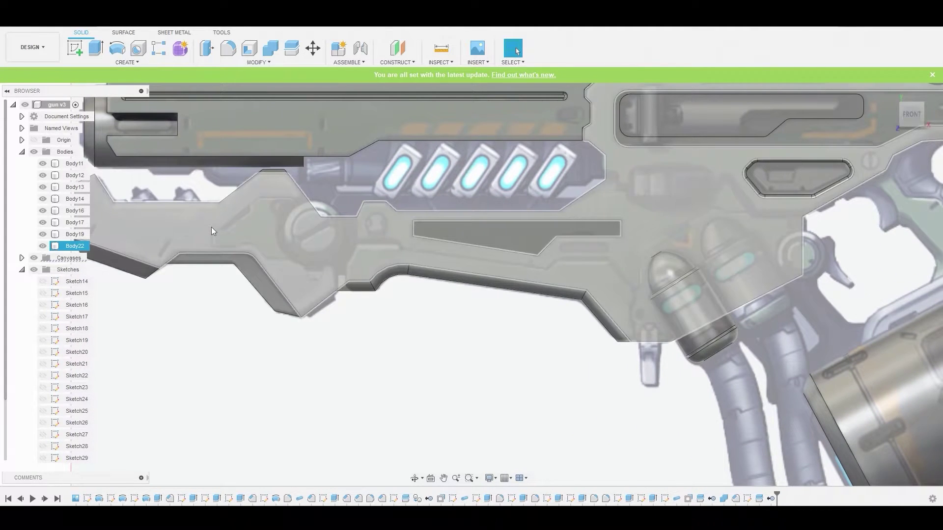
{"action": "left_click", "coordinate": [227, 231]}
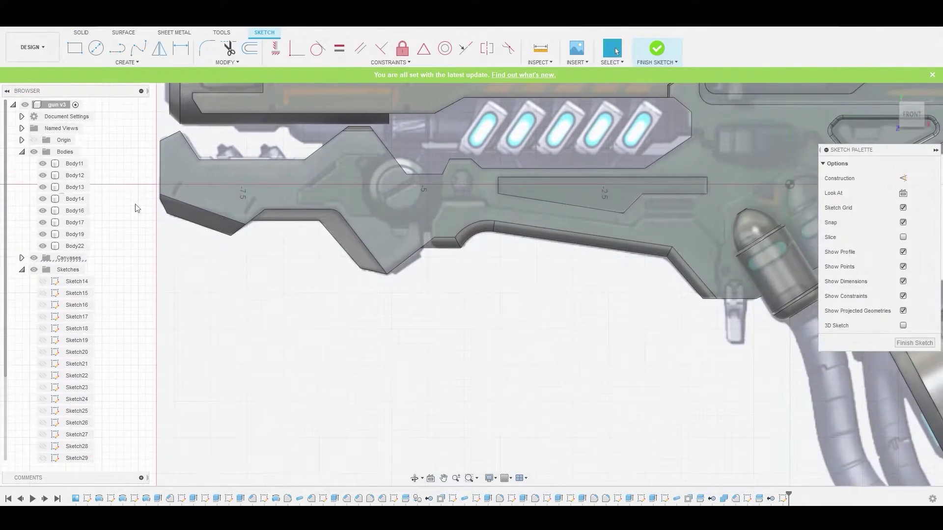
{"action": "left_click", "coordinate": [117, 47]}
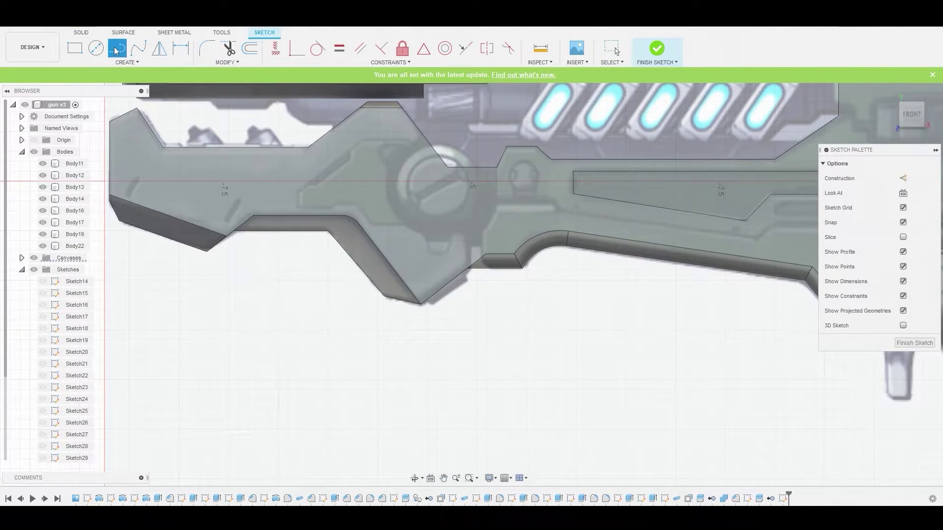
{"action": "scroll", "coordinate": [437, 163], "scroll_direction": "up", "scroll_amount": 3}
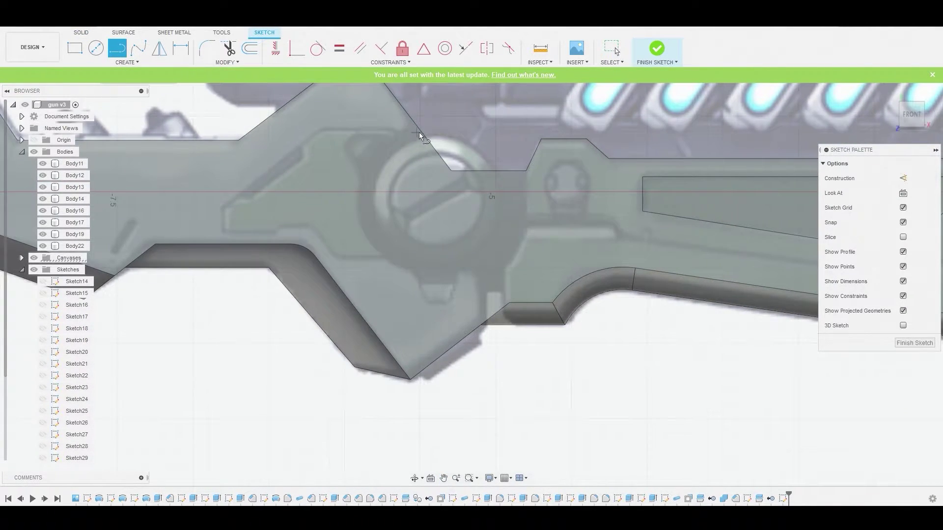
{"action": "left_click", "coordinate": [388, 126]}
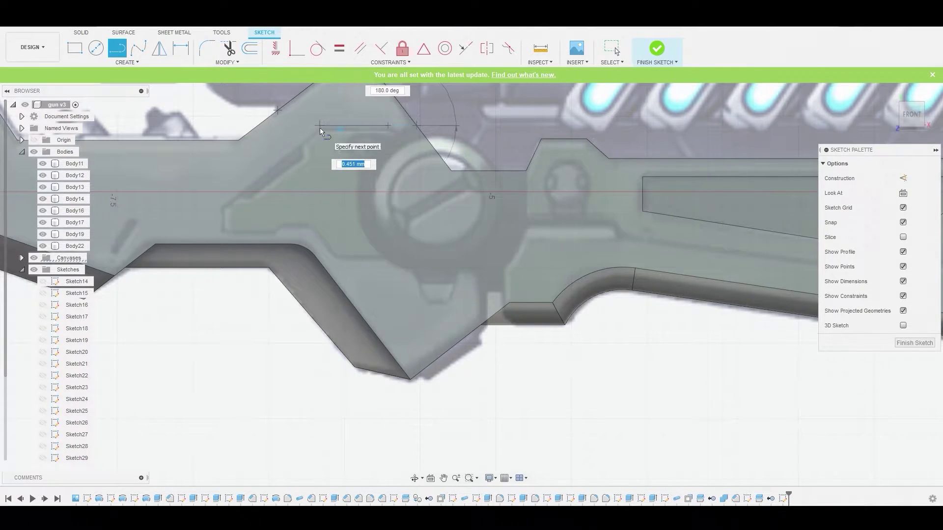
{"action": "left_click", "coordinate": [322, 128]}
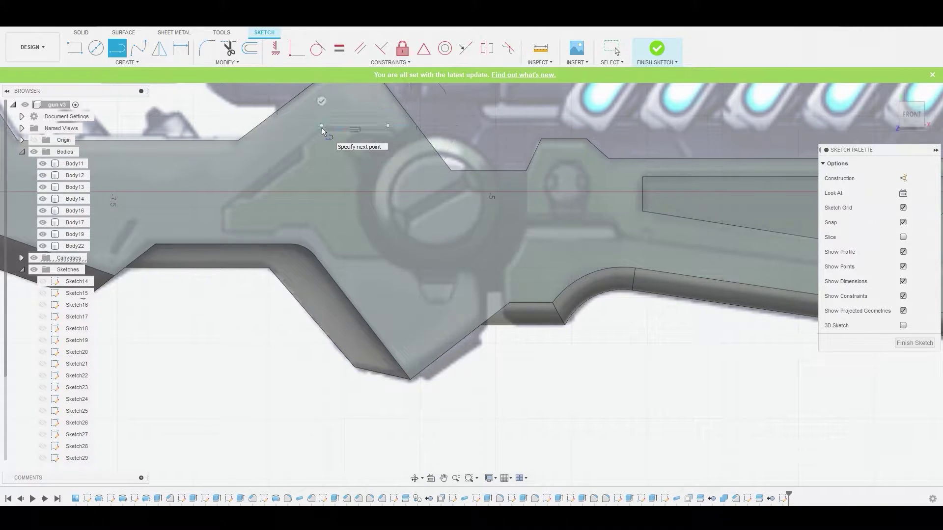
{"action": "right_click", "coordinate": [323, 128]}
{"action": "left_click", "coordinate": [355, 128]}
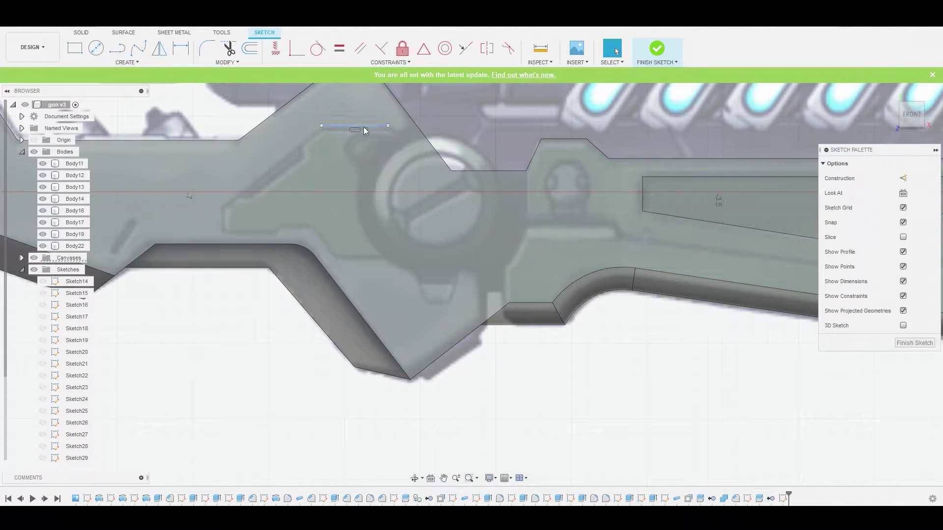
{"action": "left_click_drag", "start_coordinate": [363, 126], "coordinate": [367, 131]}
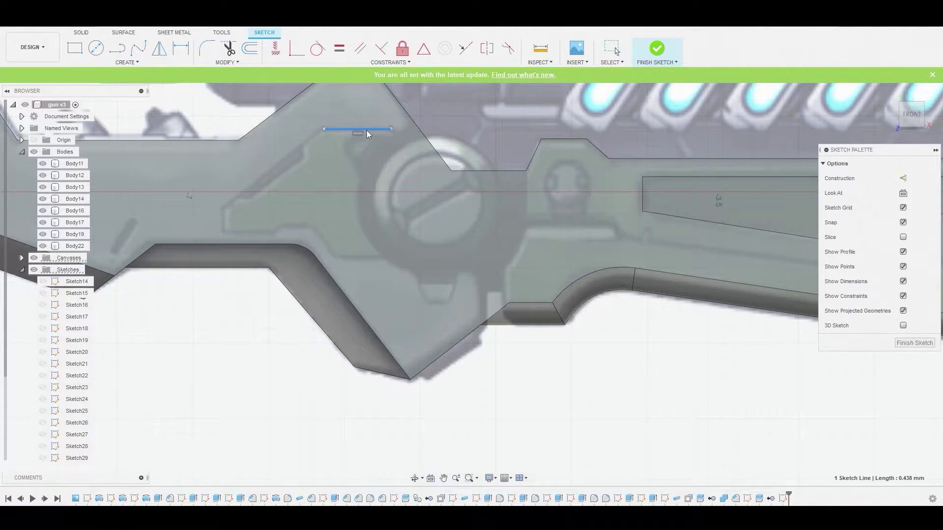
- Trace diagonal, vertical, bottom and short upward groove segments from that line's left end
{"action": "left_click", "coordinate": [120, 53]}
{"action": "left_click", "coordinate": [323, 128]}
{"action": "left_click", "coordinate": [223, 208]}
{"action": "left_click", "coordinate": [223, 231]}
{"action": "left_click", "coordinate": [278, 231]}
{"action": "left_click", "coordinate": [278, 222]}
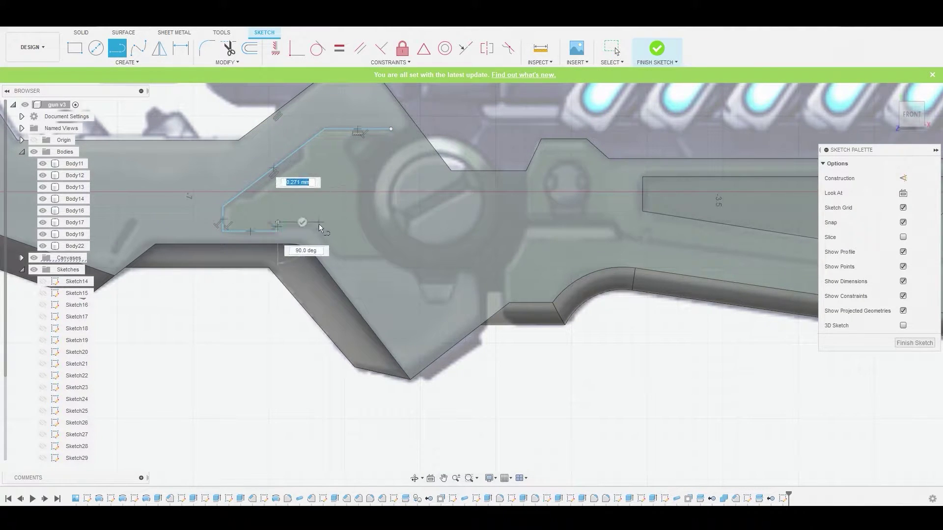
{"action": "left_click", "coordinate": [311, 221]}
{"action": "right_click", "coordinate": [311, 221]}
{"action": "left_click", "coordinate": [305, 227]}
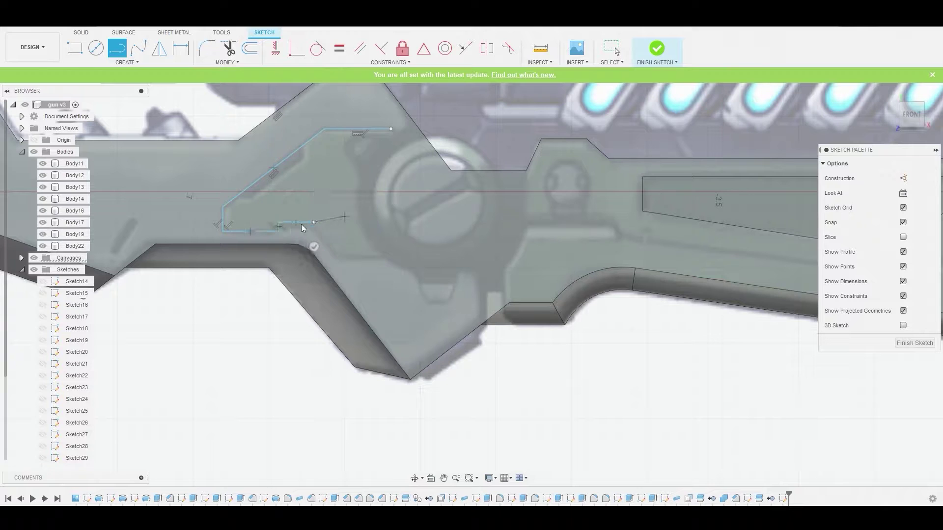
{"action": "key", "text": "Escape"}
{"action": "scroll", "coordinate": [294, 225], "scroll_direction": "up", "scroll_amount": 2}
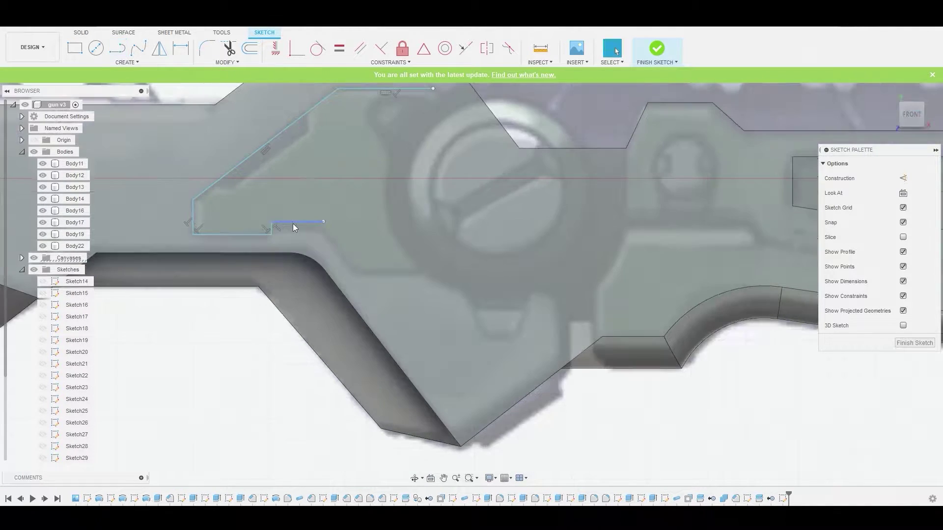
{"action": "left_click_drag", "start_coordinate": [292, 221], "coordinate": [294, 227]}
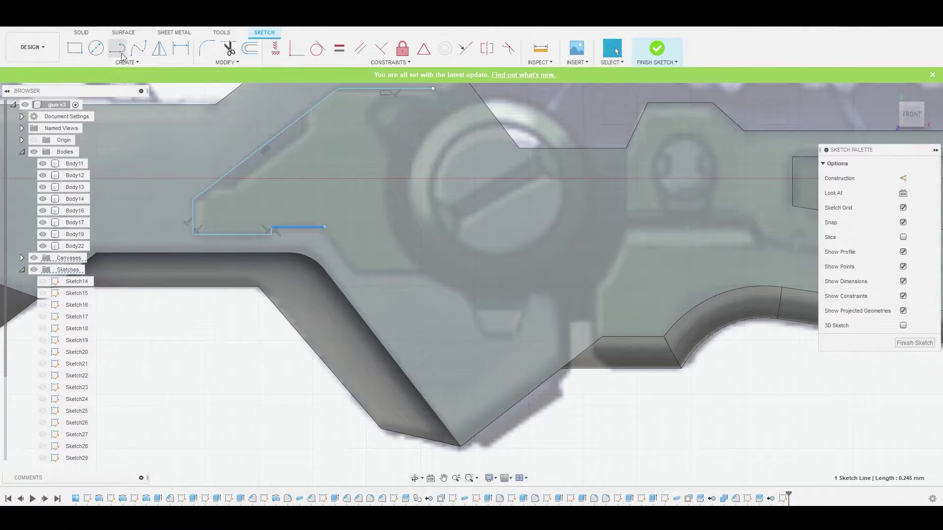
- Continue the outline with slanted segments, a stepped notch and a final vertical drop
{"action": "left_click", "coordinate": [117, 47]}
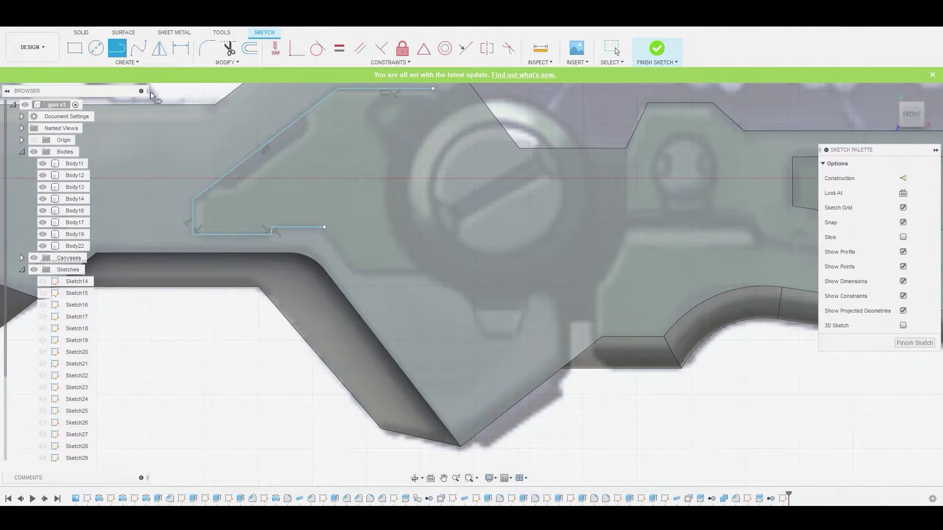
{"action": "left_click", "coordinate": [324, 228]}
{"action": "left_click", "coordinate": [356, 271]}
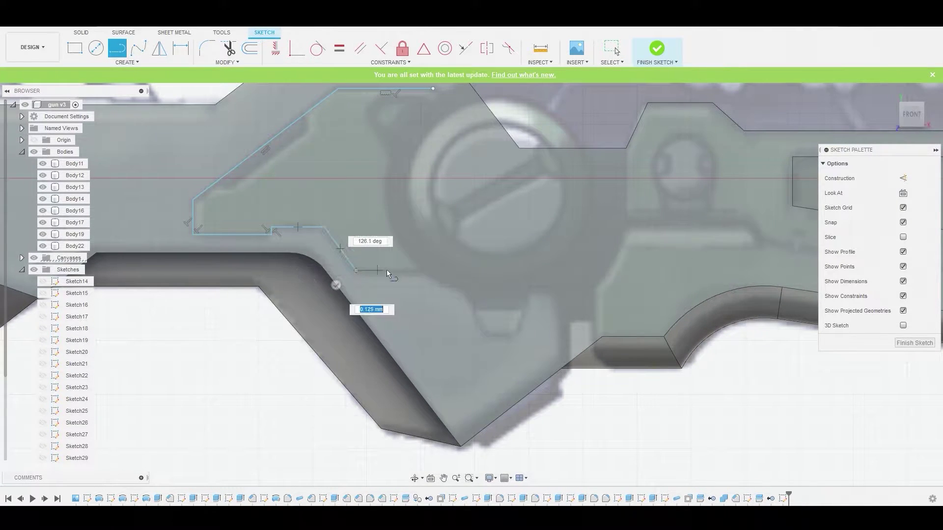
{"action": "middle_click_drag", "start_coordinate": [416, 271], "coordinate": [289, 247]}
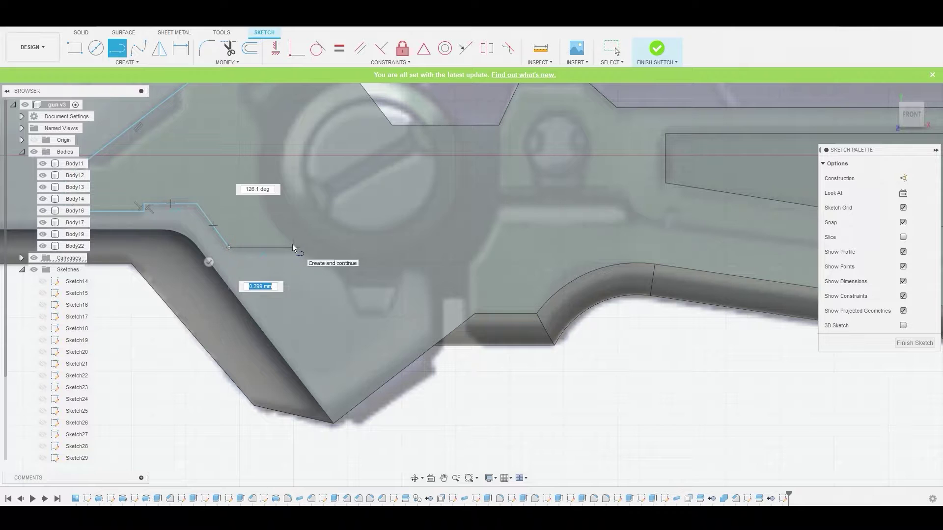
{"action": "left_click", "coordinate": [326, 247]}
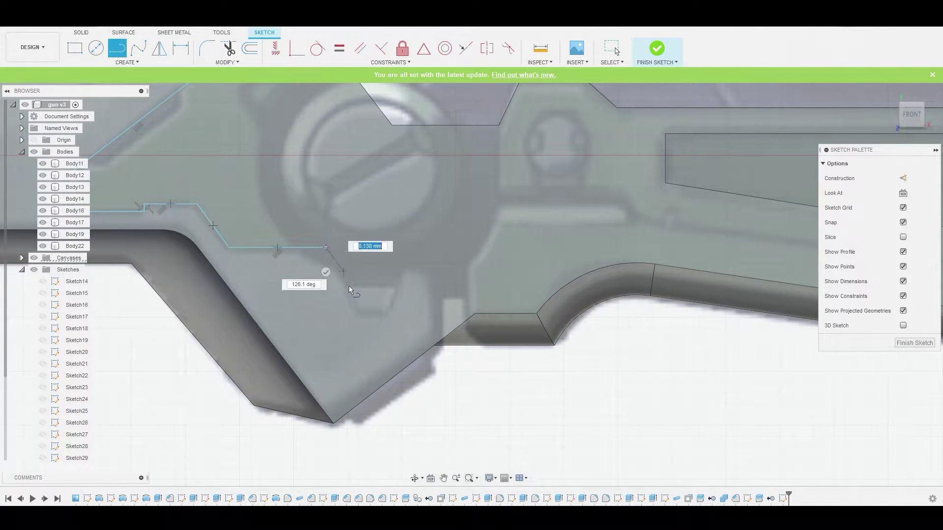
{"action": "left_click", "coordinate": [358, 312]}
{"action": "left_click", "coordinate": [392, 313]}
{"action": "left_click", "coordinate": [402, 264]}
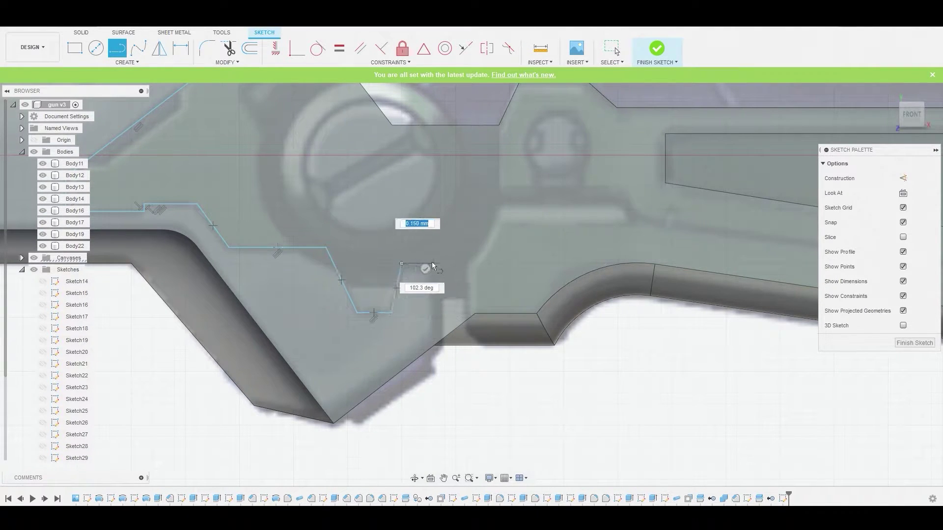
{"action": "scroll", "coordinate": [430, 262], "scroll_direction": "up", "scroll_amount": 2}
{"action": "left_click", "coordinate": [435, 264]}
{"action": "left_click", "coordinate": [435, 401]}
{"action": "right_click", "coordinate": [436, 401]}
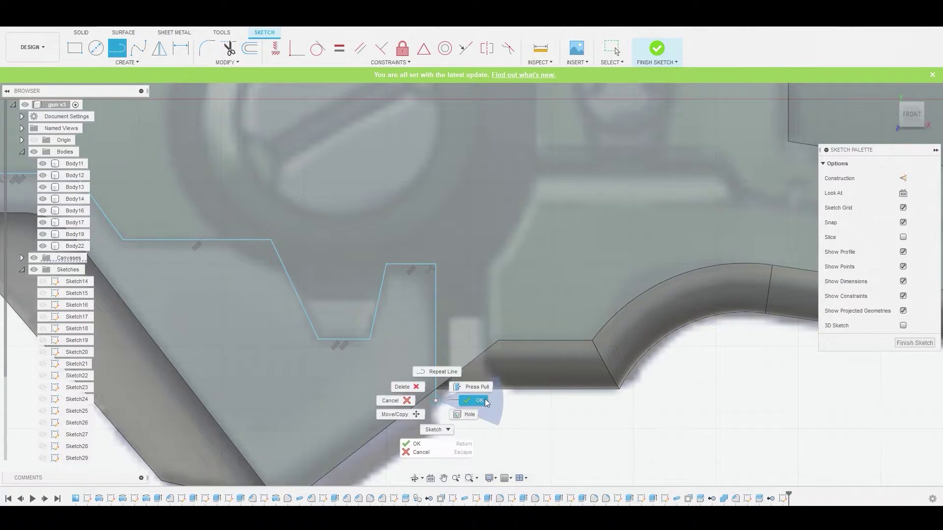
{"action": "left_click", "coordinate": [478, 403]}
{"action": "scroll", "coordinate": [327, 429], "scroll_direction": "down", "scroll_amount": 5}
- Extend the outline from its open endpoint along the angled reference edge
{"action": "right_click", "coordinate": [142, 448]}
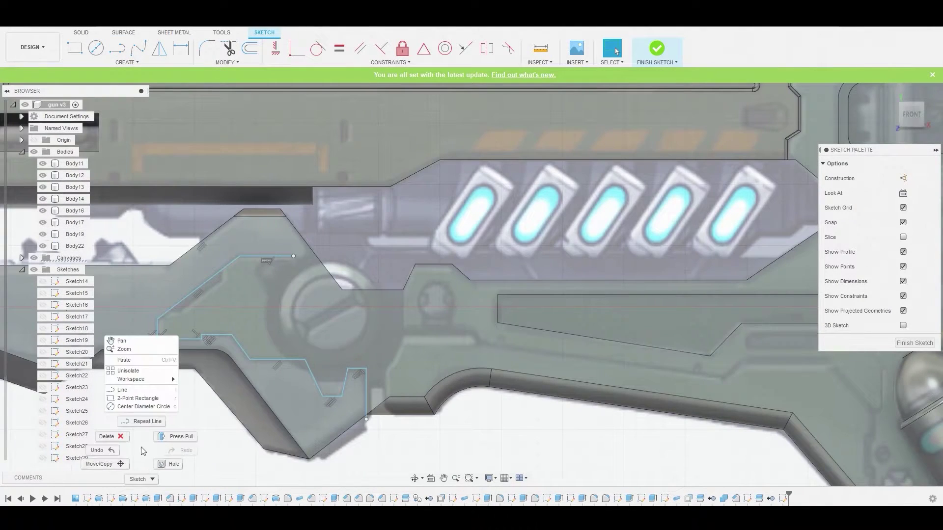
{"action": "left_click", "coordinate": [146, 422]}
{"action": "scroll", "coordinate": [307, 305], "scroll_direction": "up", "scroll_amount": 3}
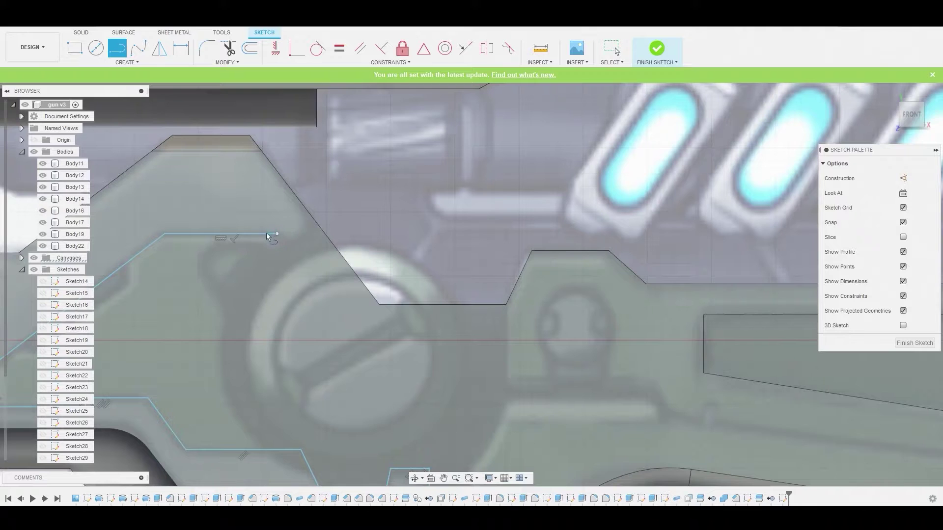
{"action": "left_click", "coordinate": [294, 233]}
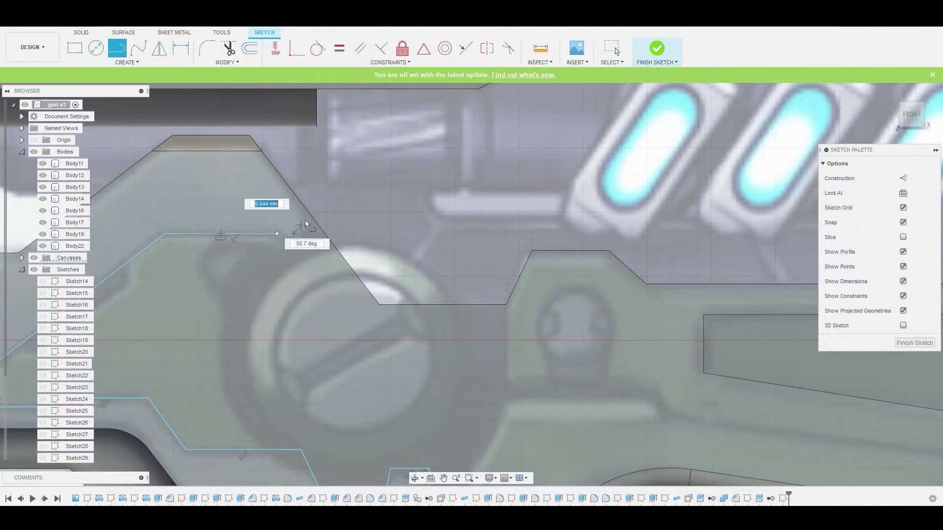
{"action": "right_click", "coordinate": [311, 219]}
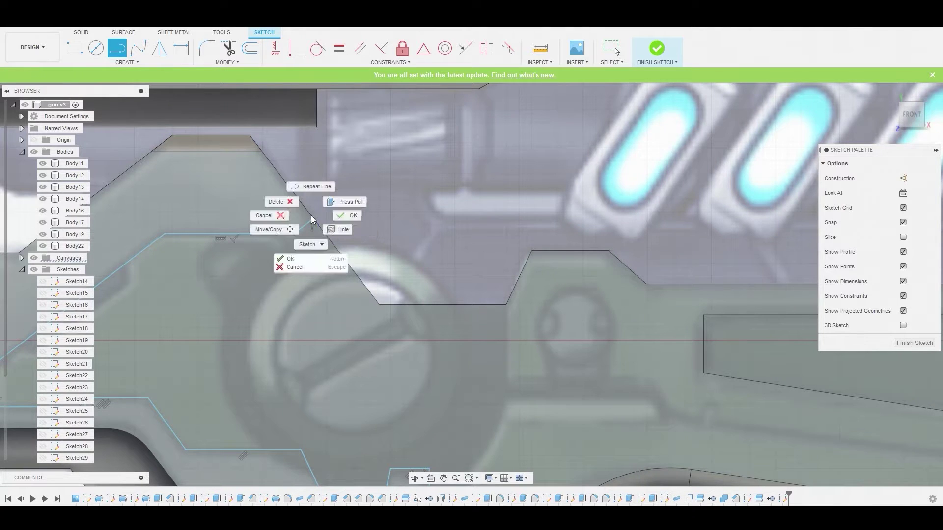
{"action": "left_click", "coordinate": [347, 216]}
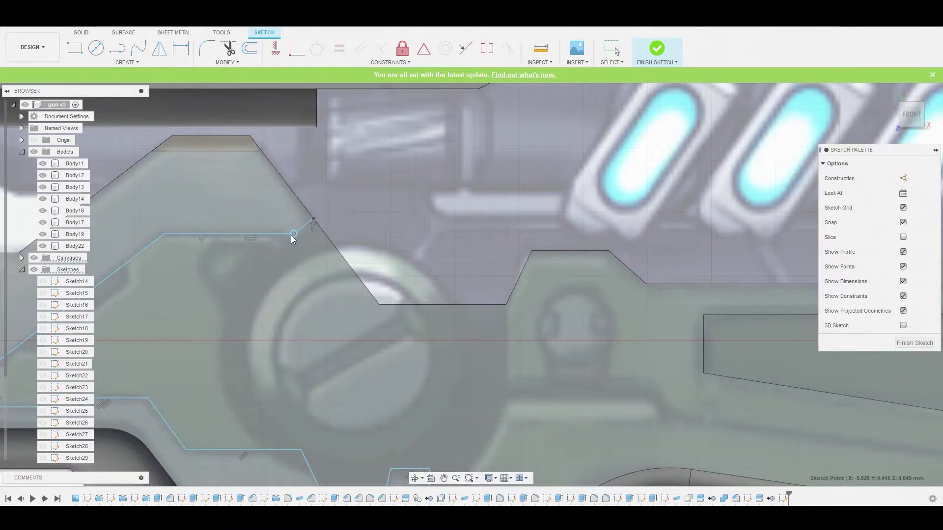
{"action": "scroll", "coordinate": [253, 239], "scroll_direction": "down", "scroll_amount": 5}
{"action": "key", "text": "l"}
{"action": "scroll", "coordinate": [281, 241], "scroll_direction": "up", "scroll_amount": 5}
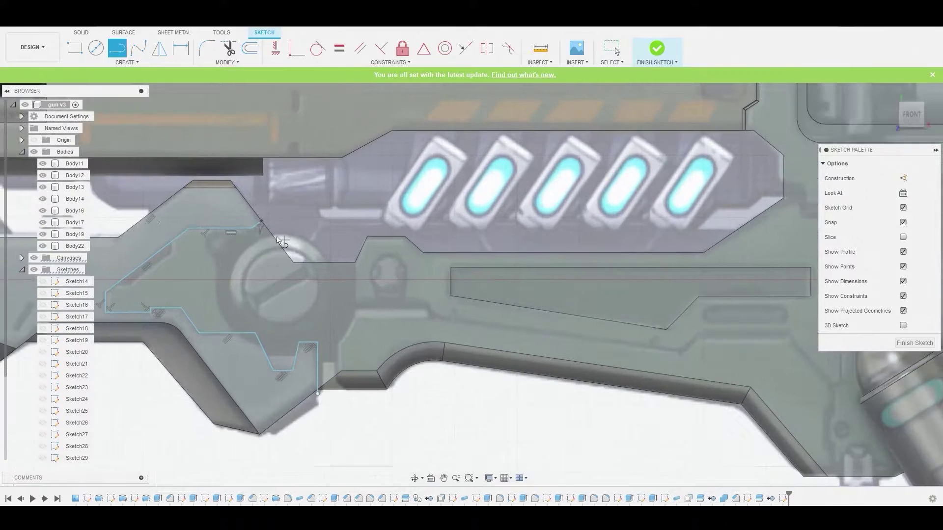
{"action": "left_click", "coordinate": [262, 221]}
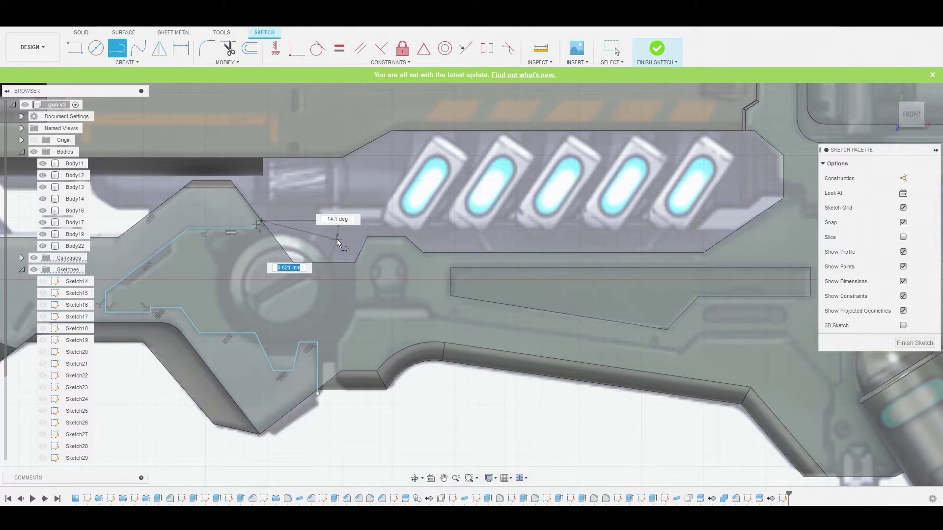
{"action": "left_click", "coordinate": [355, 263]}
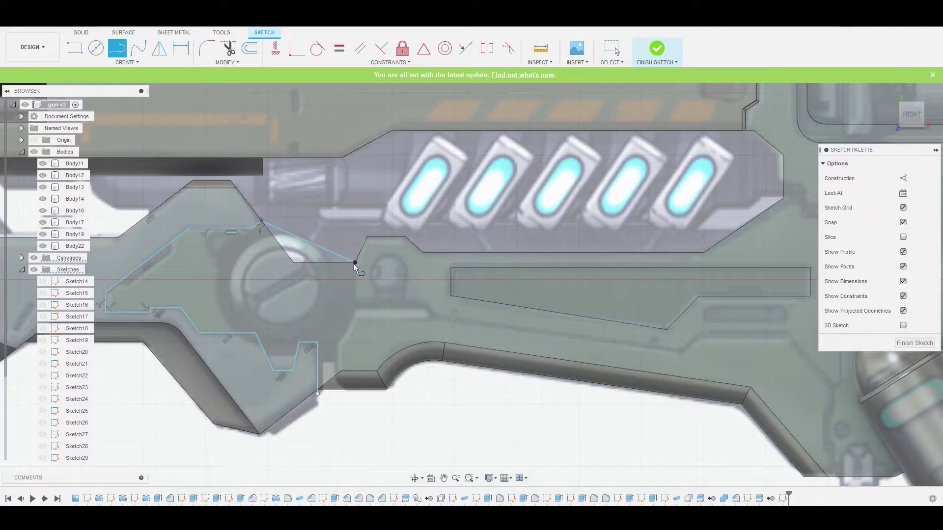
- Trace the lower reference edges with slanted, vertical and closing horizontal segments
{"action": "left_click", "coordinate": [357, 310]}
{"action": "left_click", "coordinate": [338, 347]}
{"action": "left_click", "coordinate": [338, 391]}
{"action": "scroll", "coordinate": [322, 397], "scroll_direction": "up", "scroll_amount": 3}
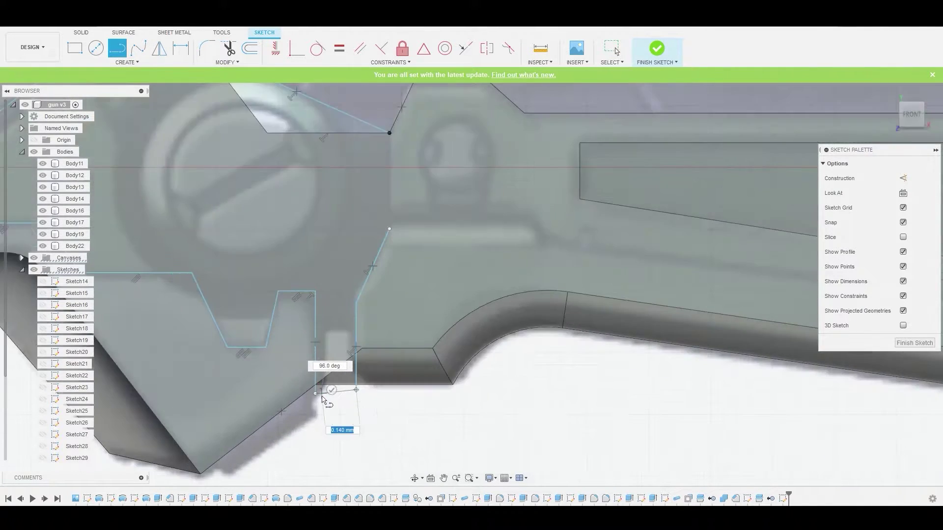
{"action": "scroll", "coordinate": [322, 399], "scroll_direction": "up", "scroll_amount": 2}
{"action": "left_click", "coordinate": [313, 391]}
{"action": "right_click", "coordinate": [373, 435]}
{"action": "left_click", "coordinate": [404, 432]}
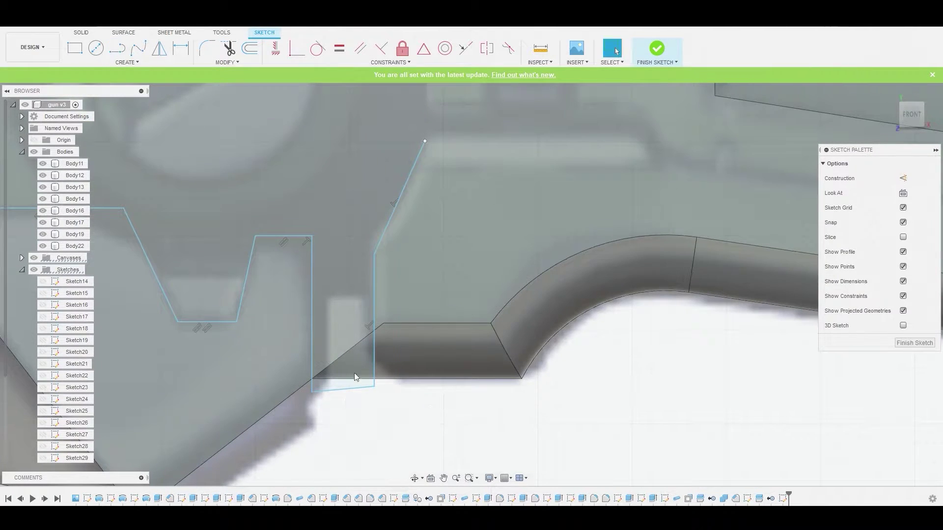
{"action": "scroll", "coordinate": [332, 285], "scroll_direction": "down", "scroll_amount": 6}
{"action": "scroll", "coordinate": [308, 183], "scroll_direction": "up", "scroll_amount": 3}
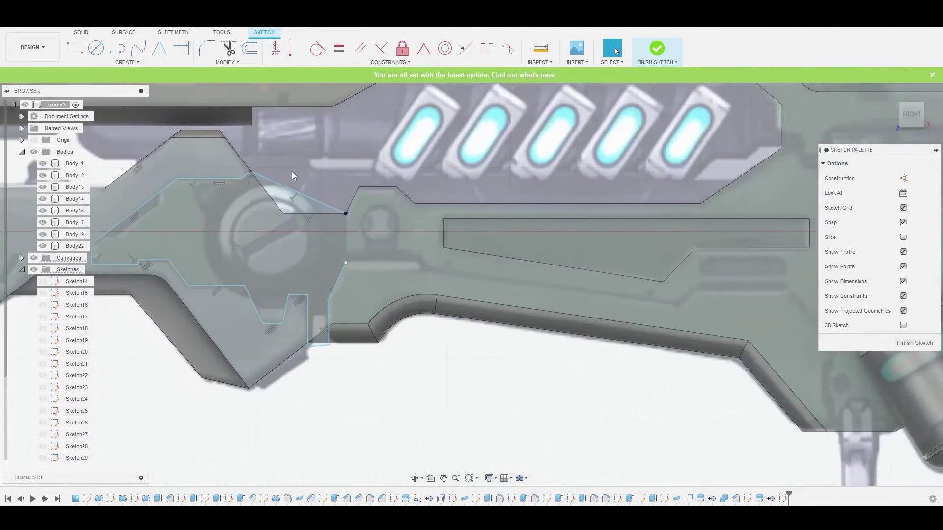
- Close the remaining gap with a vertical line and select the enclosed side block profile
{"action": "left_click", "coordinate": [117, 48]}
{"action": "left_click", "coordinate": [346, 213]}
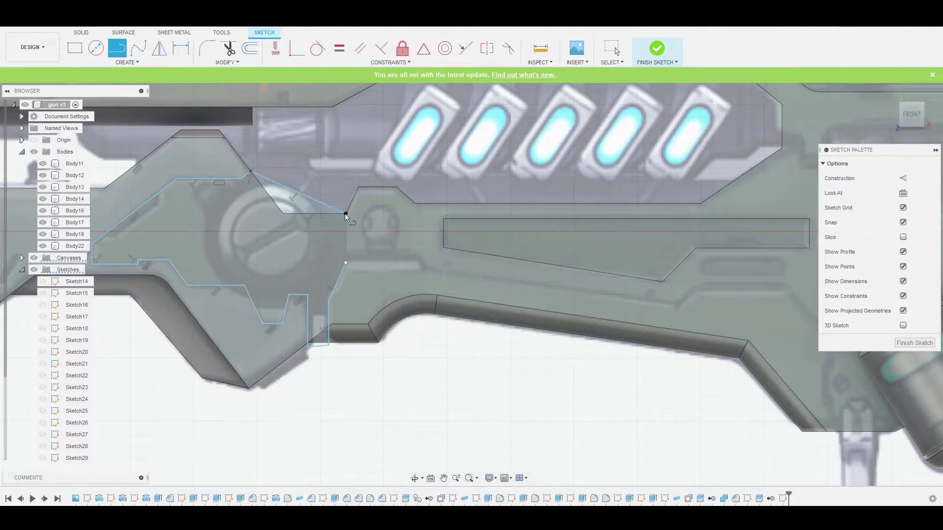
{"action": "left_click", "coordinate": [346, 263]}
{"action": "right_click", "coordinate": [301, 265]}
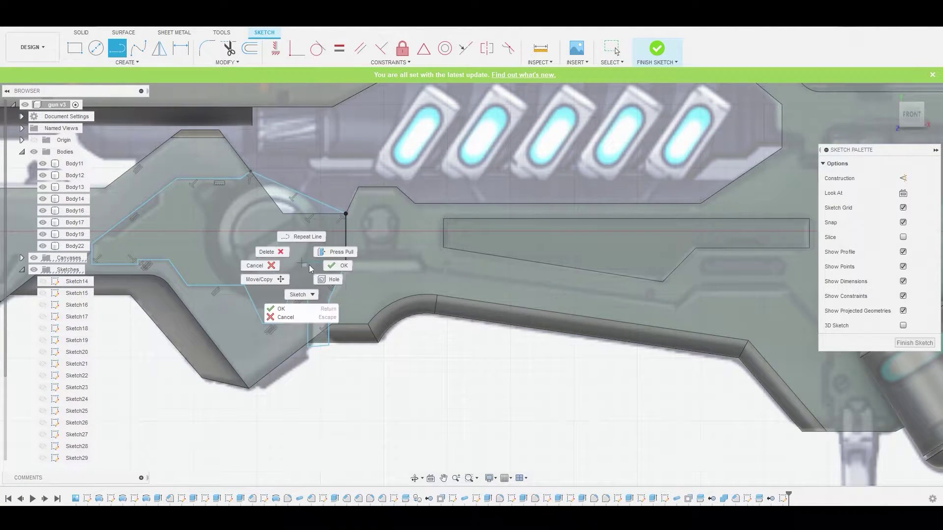
{"action": "left_click", "coordinate": [332, 269]}
{"action": "scroll", "coordinate": [278, 225], "scroll_direction": "down", "scroll_amount": 5}
{"action": "left_click", "coordinate": [272, 235]}
- Press Pull the side block profile -0.075 mm into the body as a cut
{"action": "scroll", "coordinate": [253, 218], "scroll_direction": "up", "scroll_amount": 5}
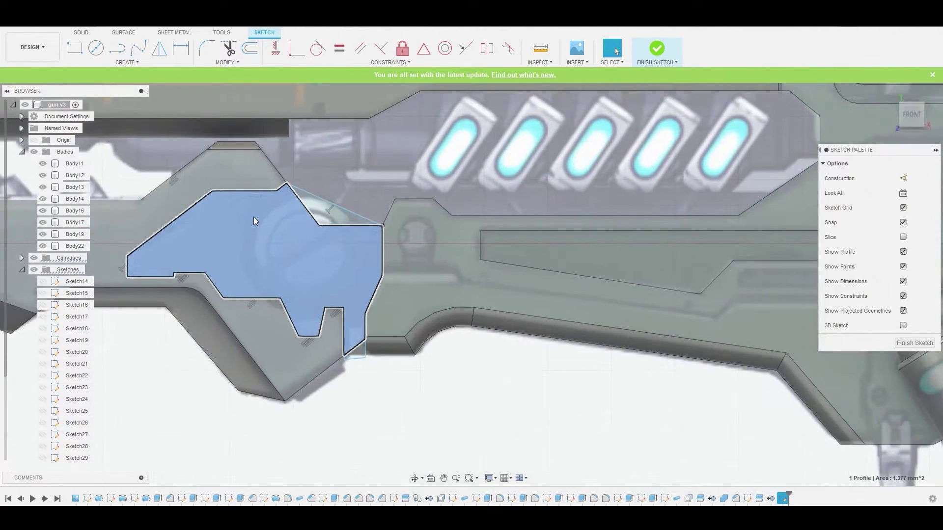
{"action": "right_click", "coordinate": [254, 217]}
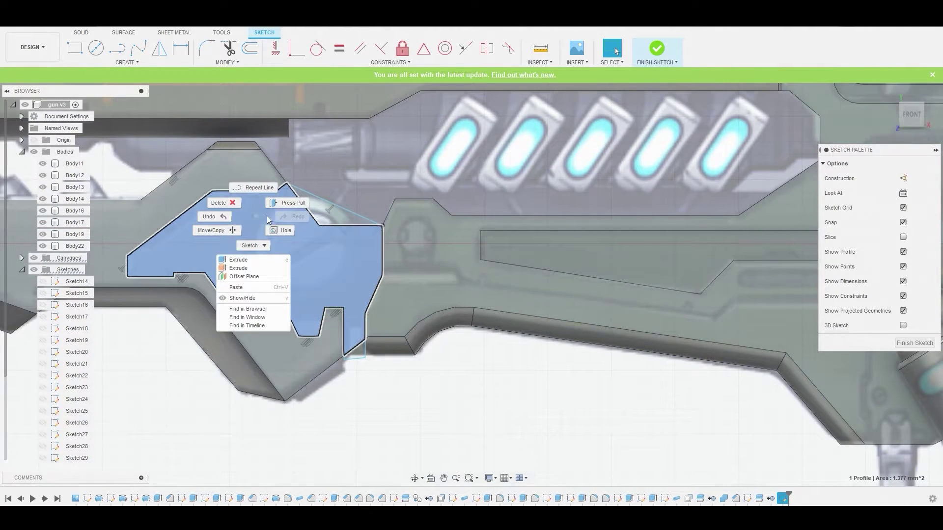
{"action": "left_click", "coordinate": [290, 202]}
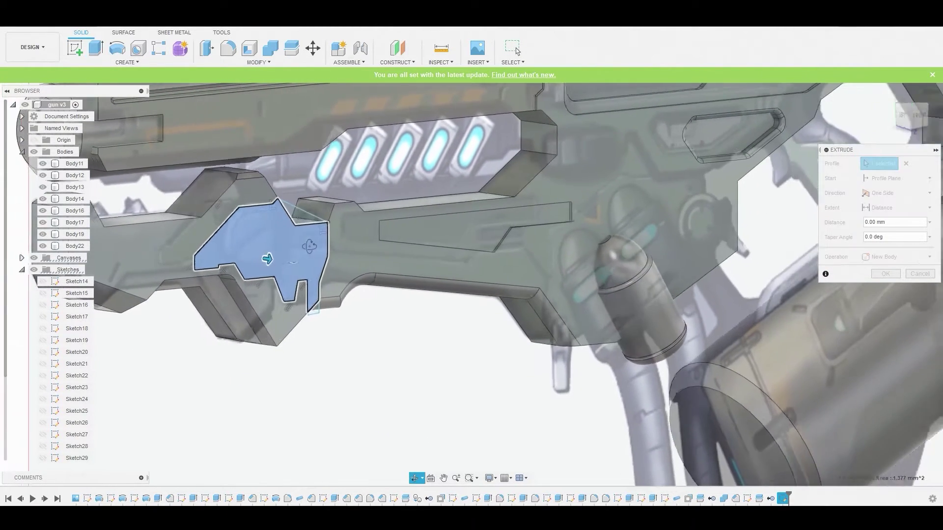
{"action": "left_click_drag", "start_coordinate": [273, 259], "coordinate": [269, 258]}
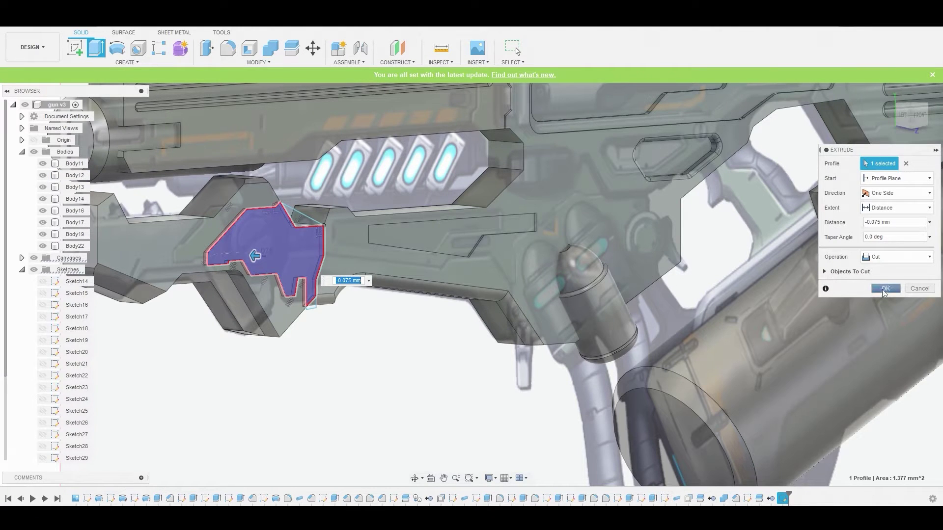
{"action": "left_click", "coordinate": [882, 289]}
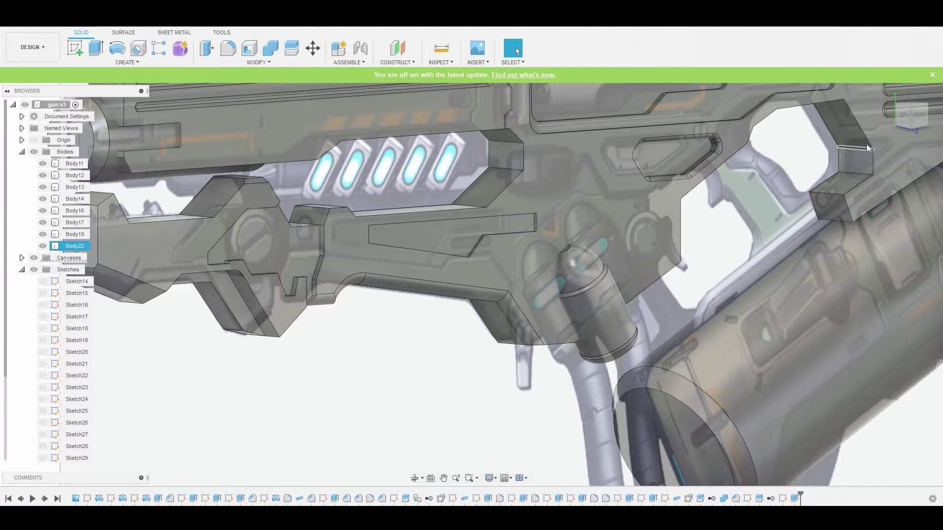
- In front view, sketch a center-diameter circle around the dial on the recessed face
{"action": "left_click", "coordinate": [920, 116]}
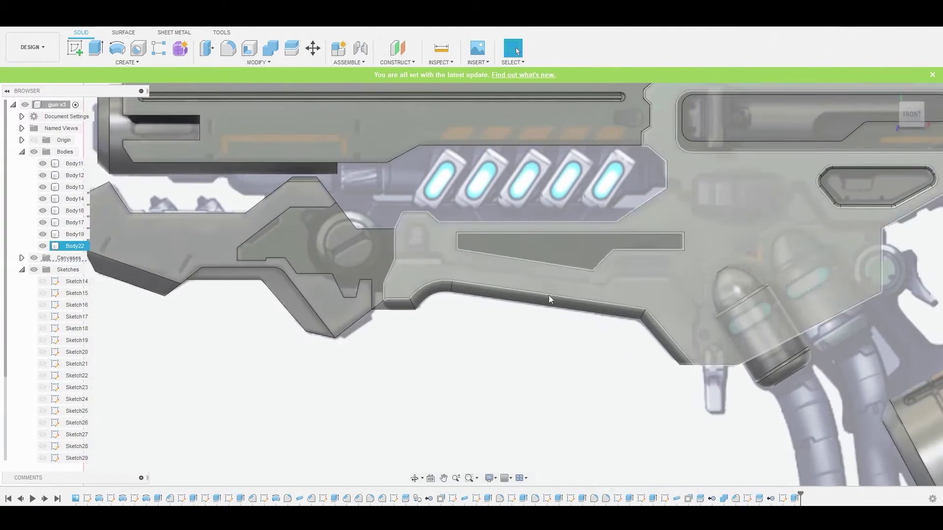
{"action": "left_click", "coordinate": [347, 250]}
{"action": "left_click", "coordinate": [75, 49]}
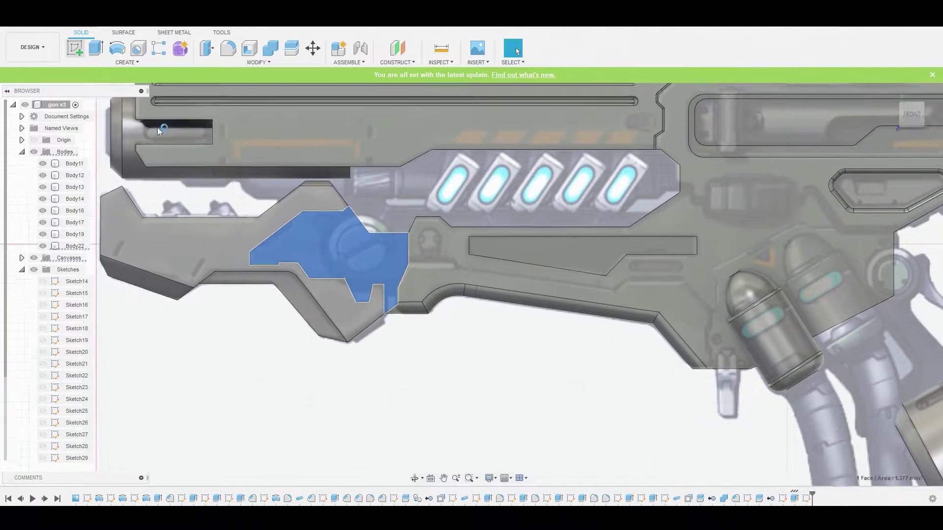
{"action": "left_click", "coordinate": [97, 52]}
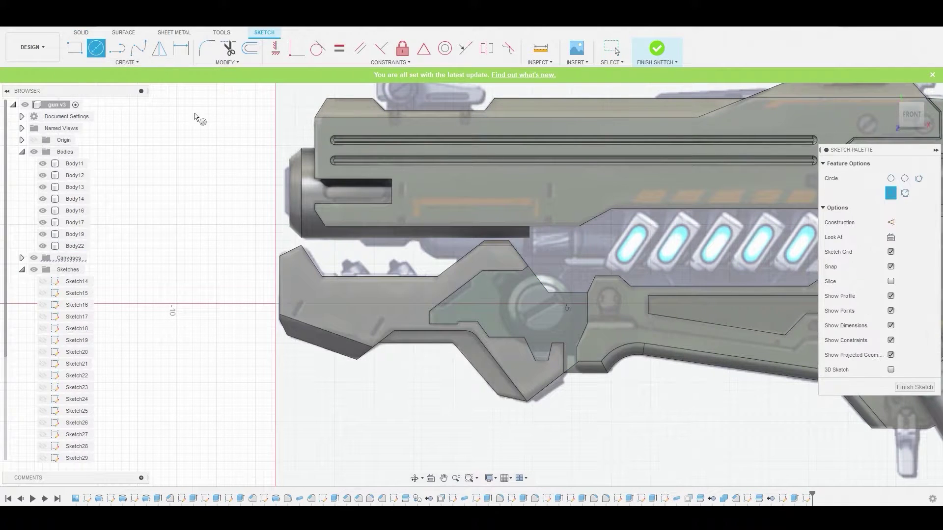
{"action": "scroll", "coordinate": [348, 250], "scroll_direction": "up", "scroll_amount": 5}
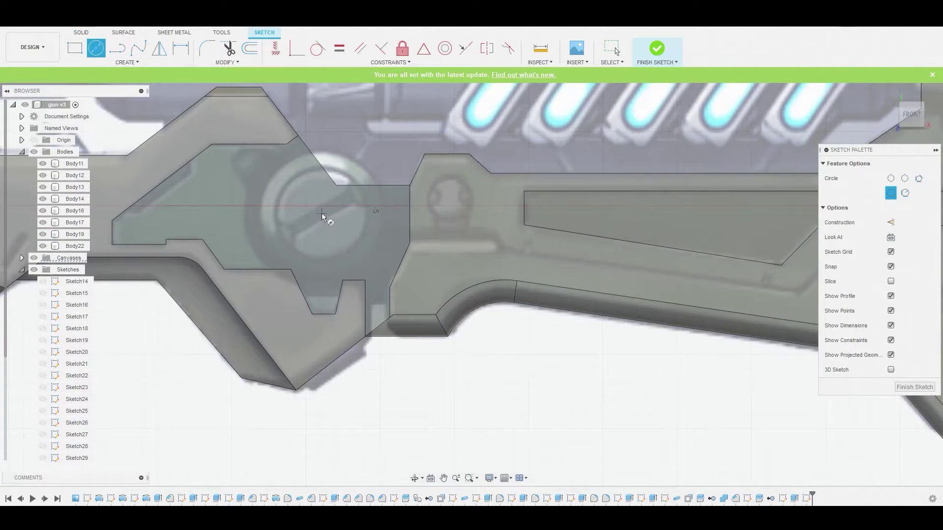
{"action": "left_click", "coordinate": [321, 215]}
{"action": "left_click", "coordinate": [366, 166]}
{"action": "right_click", "coordinate": [366, 167]}
{"action": "left_click", "coordinate": [405, 167]}
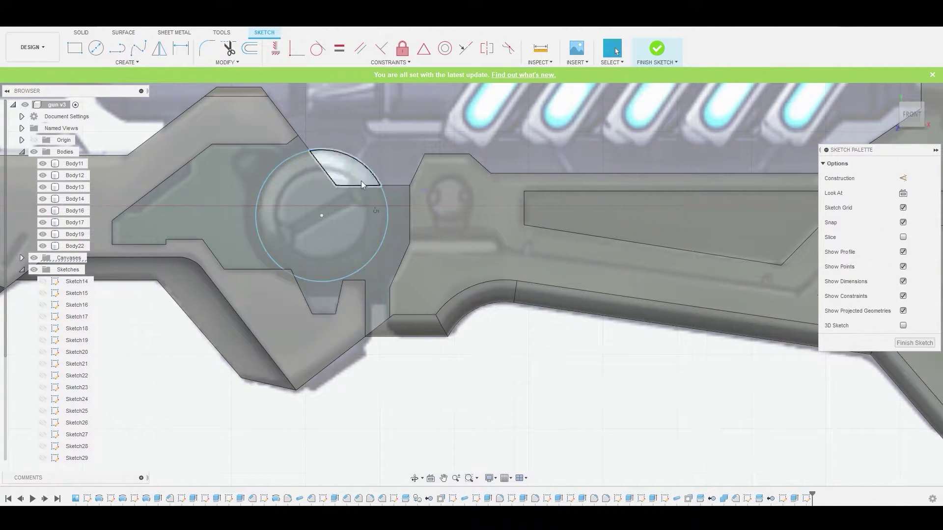
- Select both parts of the dial circle's profile
{"action": "scroll", "coordinate": [316, 232], "scroll_direction": "down", "scroll_amount": 2}
{"action": "scroll", "coordinate": [352, 211], "scroll_direction": "up", "scroll_amount": 2}
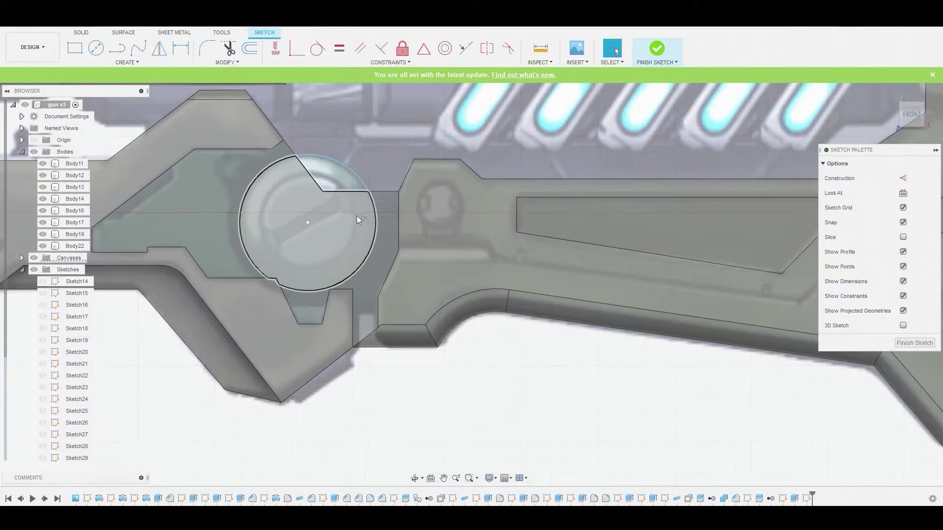
{"action": "left_click", "coordinate": [349, 218]}
{"action": "left_click", "coordinate": [341, 177], "text": "shift"}
{"action": "right_click", "coordinate": [343, 180]}
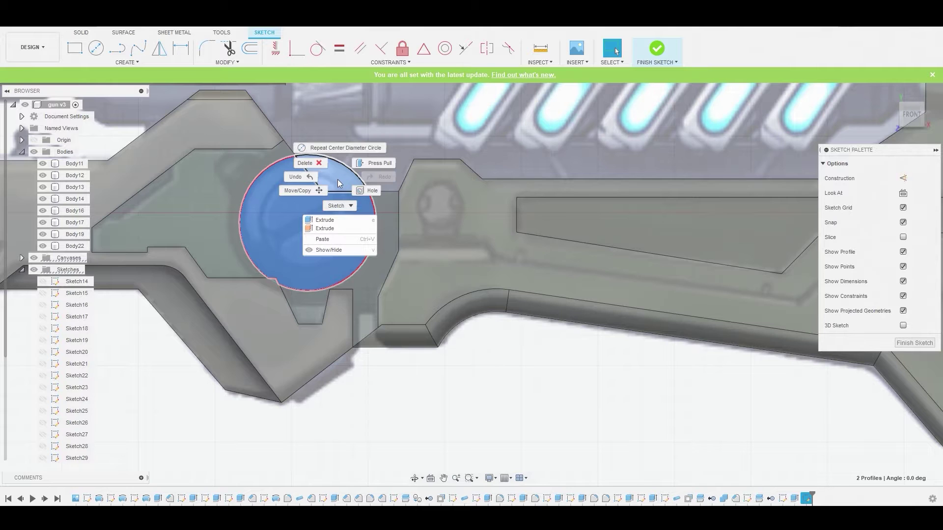
- Add the corner wedge to the circle profiles and extrude all three
{"action": "key", "text": "Escape"}
{"action": "scroll", "coordinate": [290, 314], "scroll_direction": "up", "scroll_amount": 5}
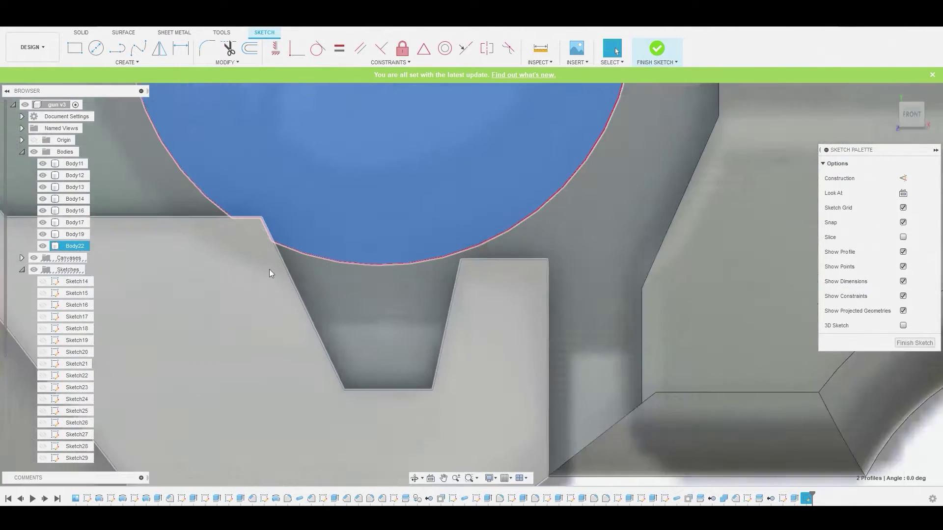
{"action": "left_click", "coordinate": [257, 232]}
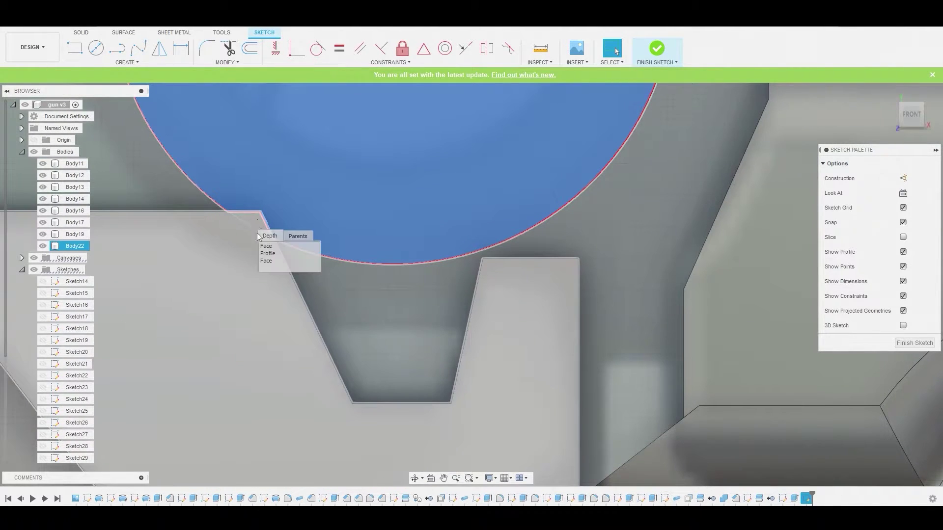
{"action": "left_click", "coordinate": [266, 254]}
{"action": "right_click", "coordinate": [307, 189]}
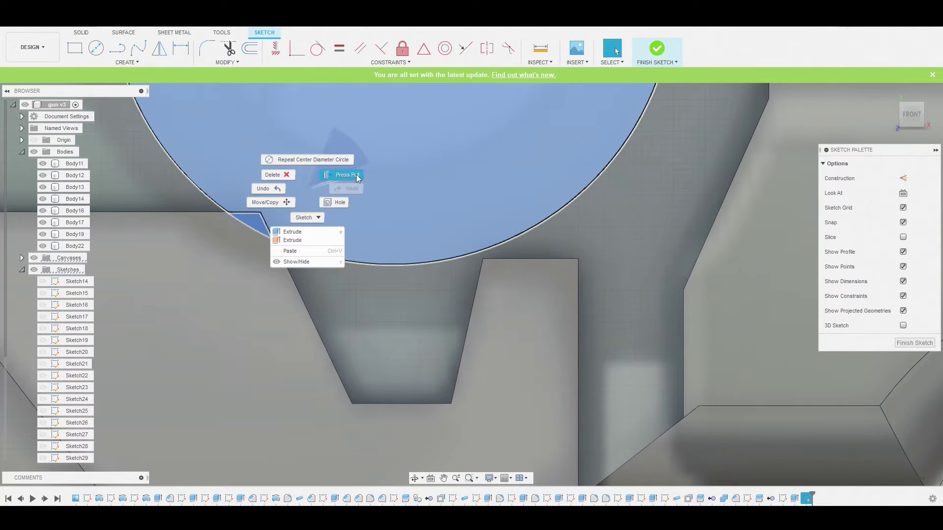
{"action": "left_click", "coordinate": [337, 172]}
{"action": "scroll", "coordinate": [339, 179], "scroll_direction": "down", "scroll_amount": 3}
{"action": "scroll", "coordinate": [339, 179], "scroll_direction": "down", "scroll_amount": 5}
{"action": "middle_click_drag", "start_coordinate": [344, 165], "coordinate": [393, 175], "text": "shift"}
{"action": "left_click_drag", "start_coordinate": [344, 187], "coordinate": [325, 181]}
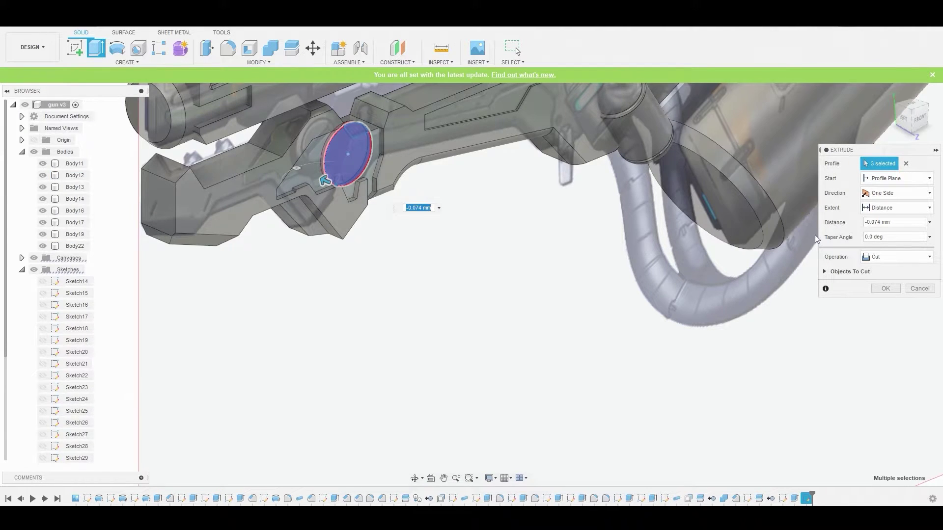
- Make the extrusion two-sided as a new body, Body23
{"action": "left_click", "coordinate": [896, 193]}
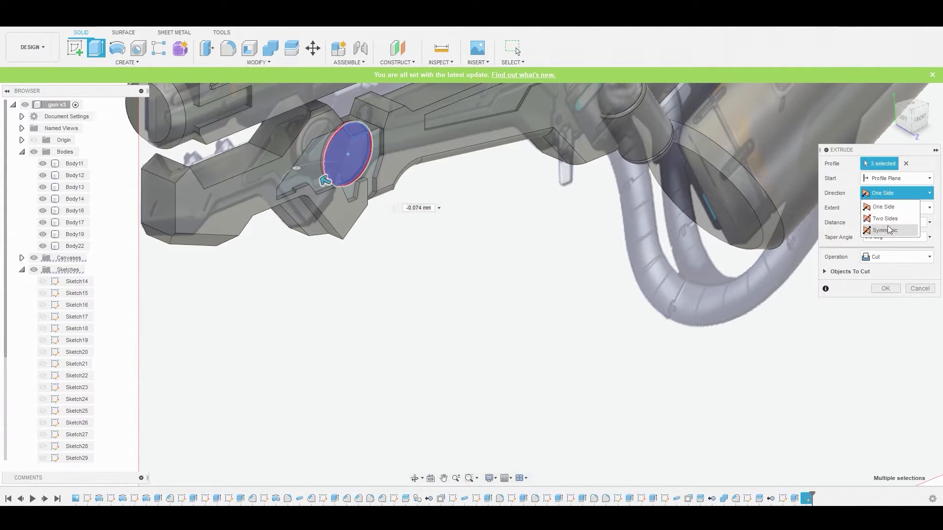
{"action": "left_click", "coordinate": [890, 219]}
{"action": "scroll", "coordinate": [350, 222], "scroll_direction": "up", "scroll_amount": 5}
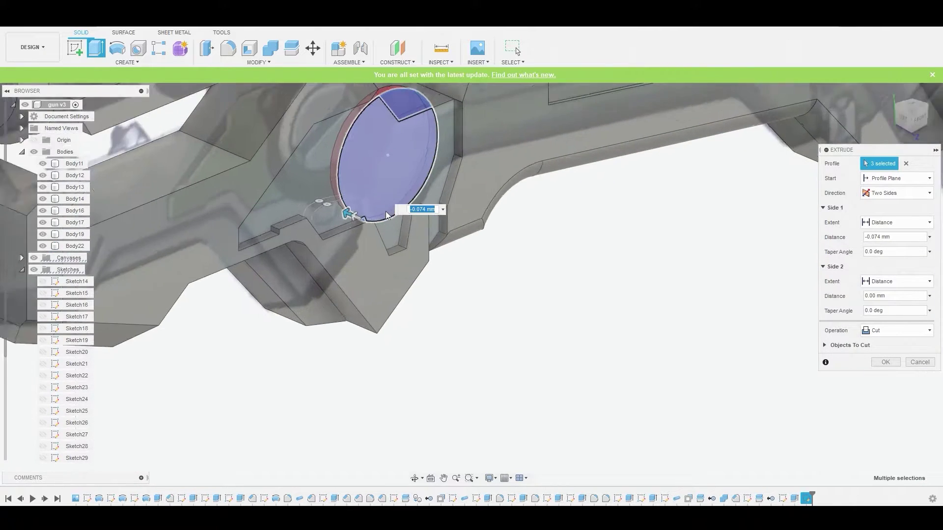
{"action": "left_click_drag", "start_coordinate": [350, 222], "coordinate": [361, 225]}
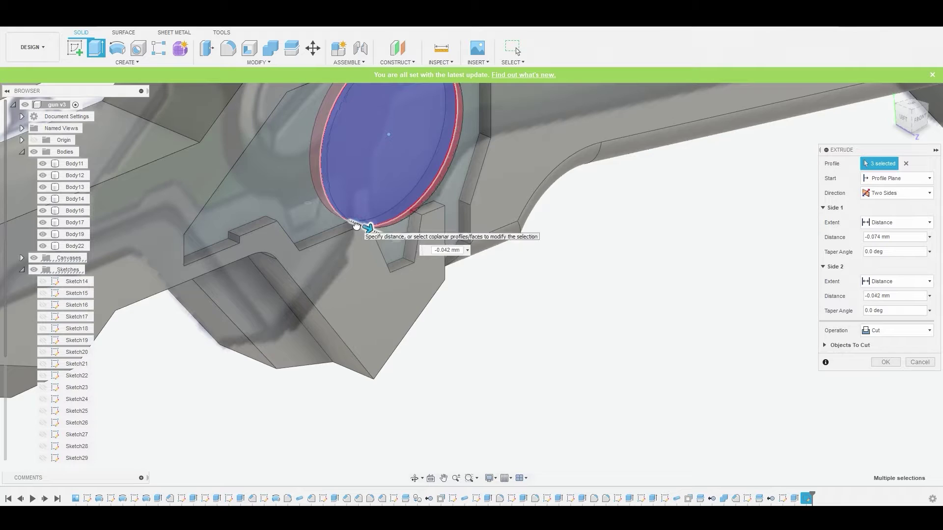
{"action": "left_click", "coordinate": [894, 331]}
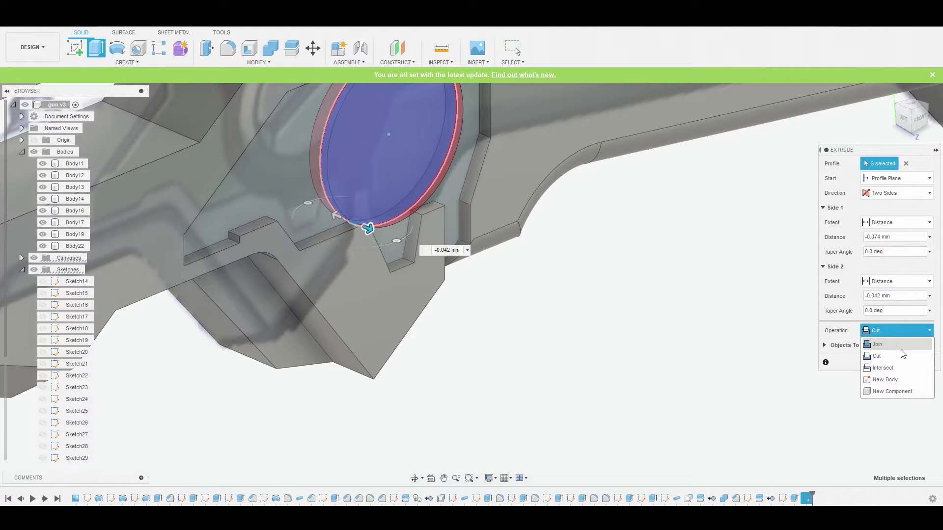
{"action": "left_click", "coordinate": [903, 382]}
{"action": "left_click", "coordinate": [893, 363]}
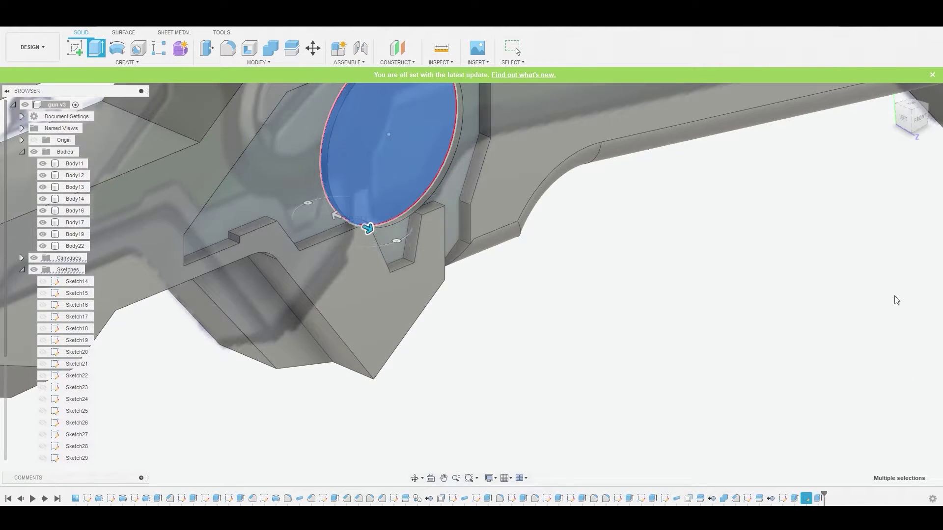
- Chamfer the round knob's circular edge on Body23 by 0.106 mm
{"action": "left_click", "coordinate": [918, 126]}
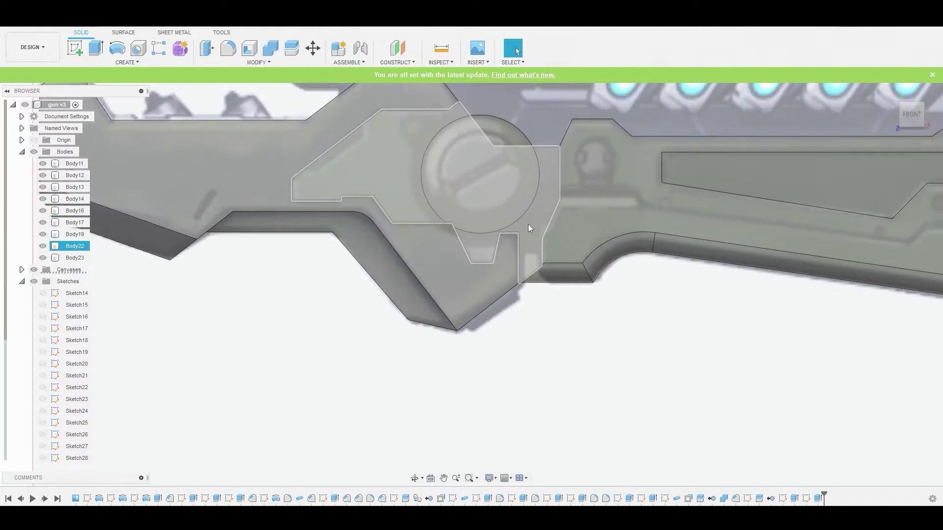
{"action": "left_click", "coordinate": [235, 63]}
{"action": "left_click", "coordinate": [241, 97]}
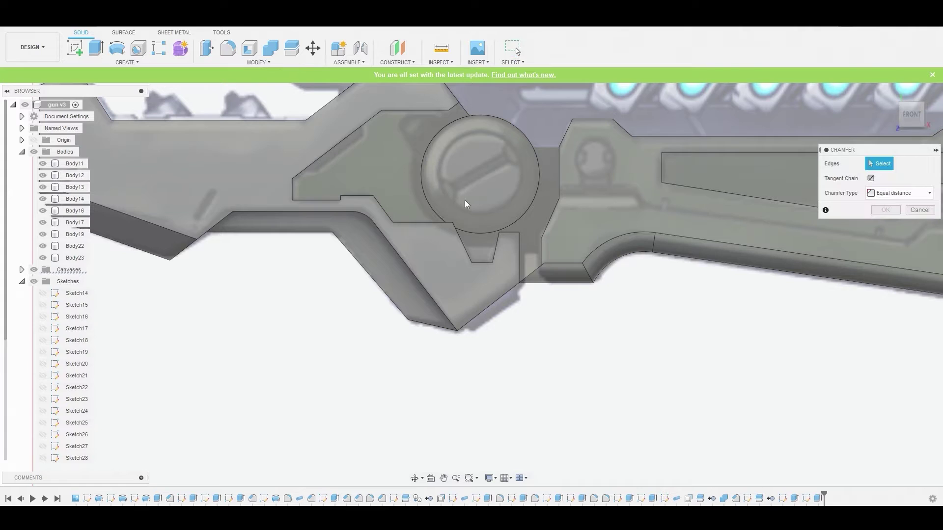
{"action": "left_click", "coordinate": [433, 210]}
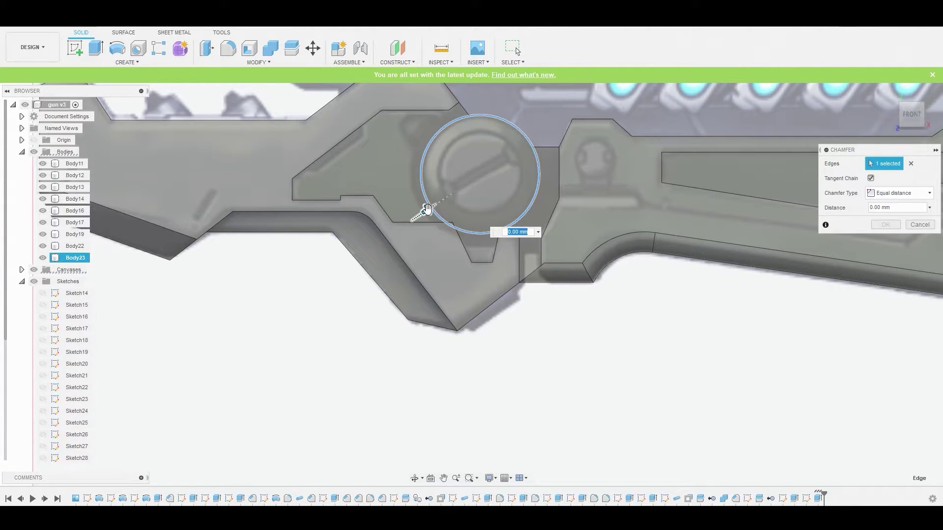
{"action": "left_click_drag", "start_coordinate": [436, 208], "coordinate": [433, 206]}
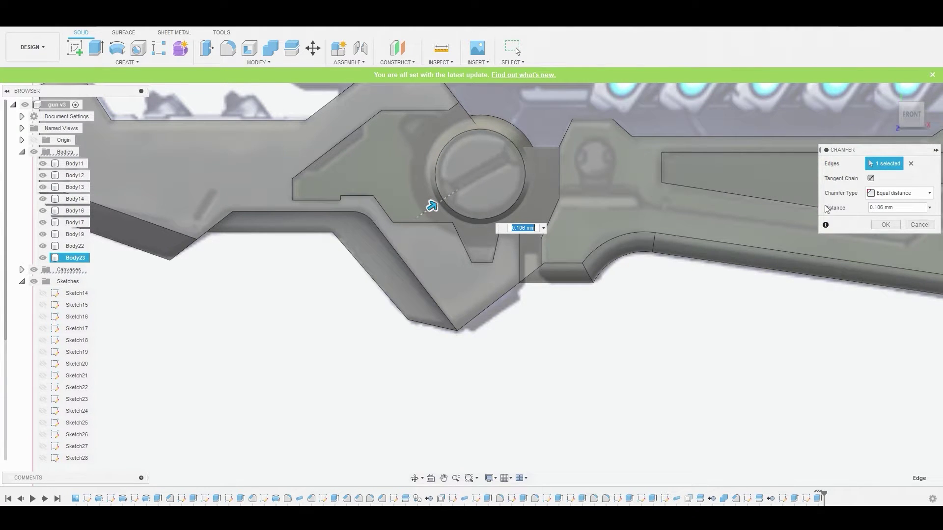
{"action": "left_click", "coordinate": [894, 225]}
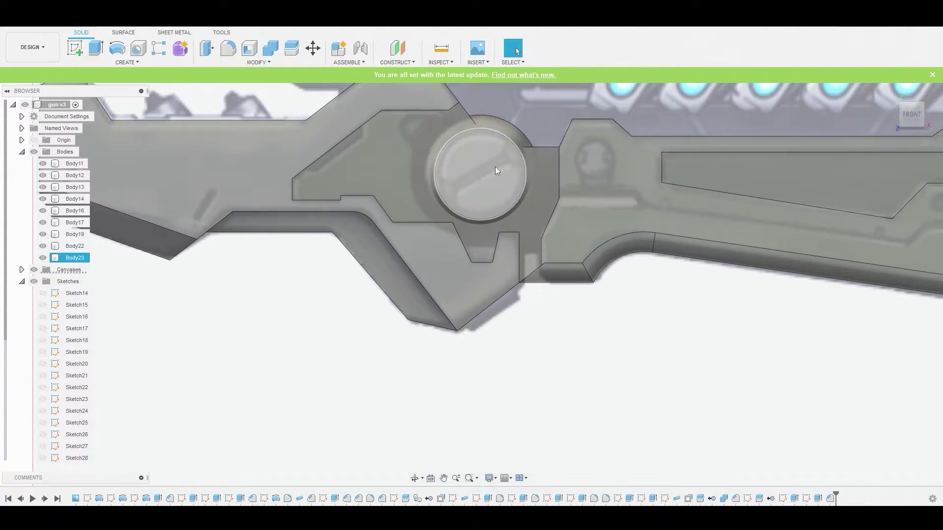
{"action": "scroll", "coordinate": [499, 188], "scroll_direction": "down", "scroll_amount": 5}
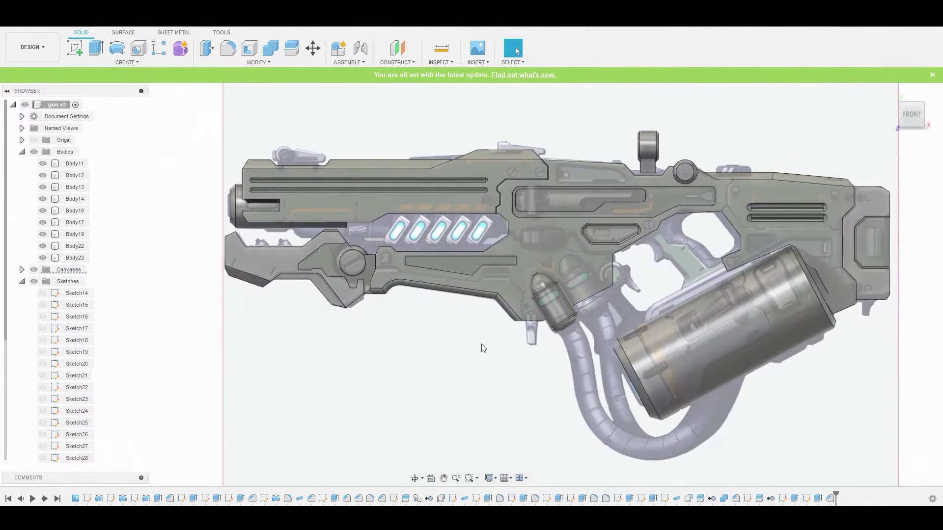
- Start a new sketch on the gun body's side face
{"action": "scroll", "coordinate": [499, 257], "scroll_direction": "up", "scroll_amount": 5}
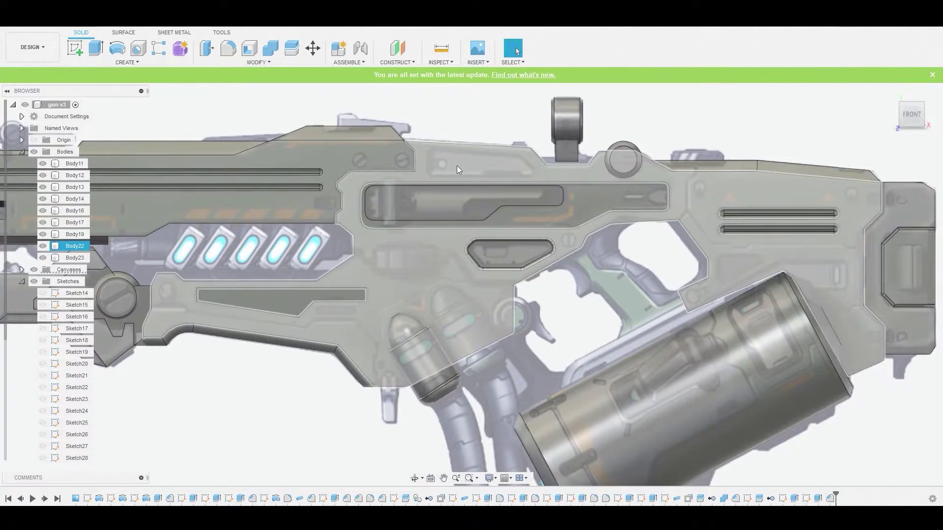
{"action": "left_click", "coordinate": [457, 167]}
{"action": "left_click", "coordinate": [77, 47]}
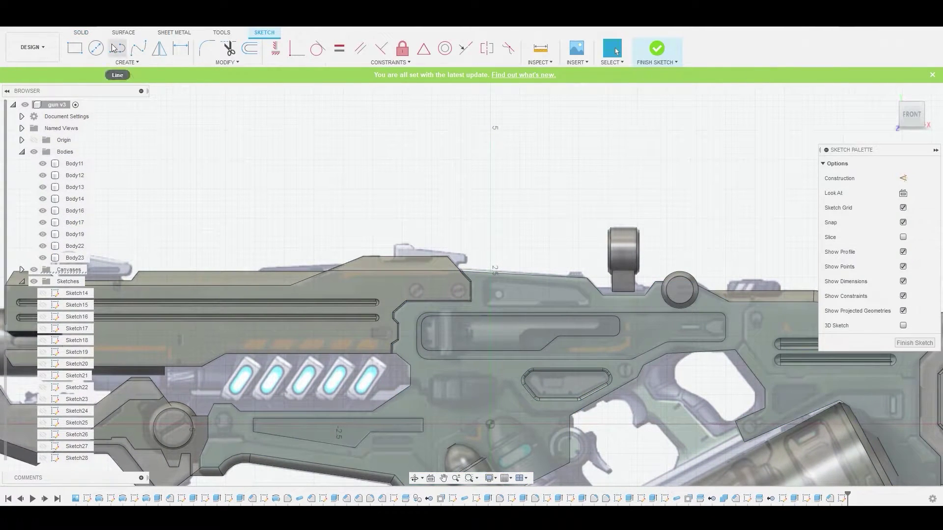
- Draw a closed five-sided line outline with an angled right end, then shift its left edge leftward
{"action": "left_click", "coordinate": [117, 48]}
{"action": "scroll", "coordinate": [576, 284], "scroll_direction": "up", "scroll_amount": 6}
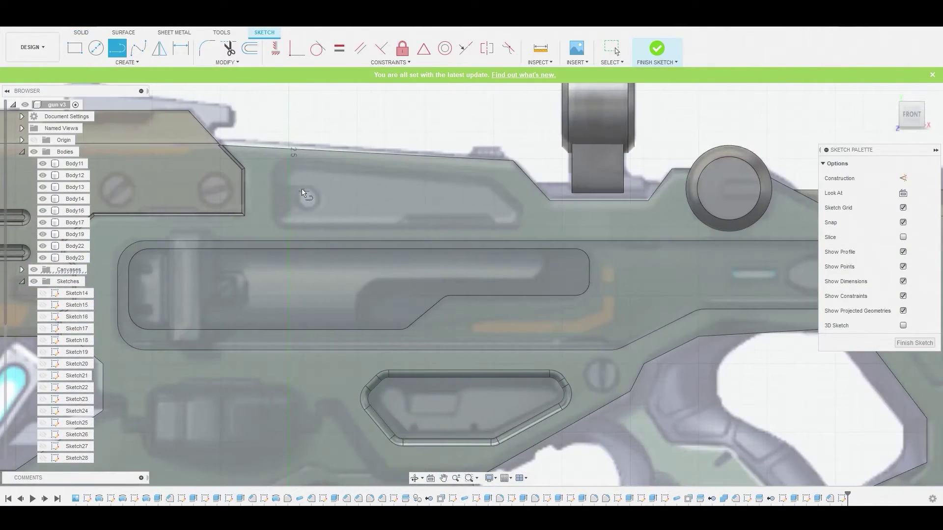
{"action": "scroll", "coordinate": [273, 182], "scroll_direction": "up", "scroll_amount": 2}
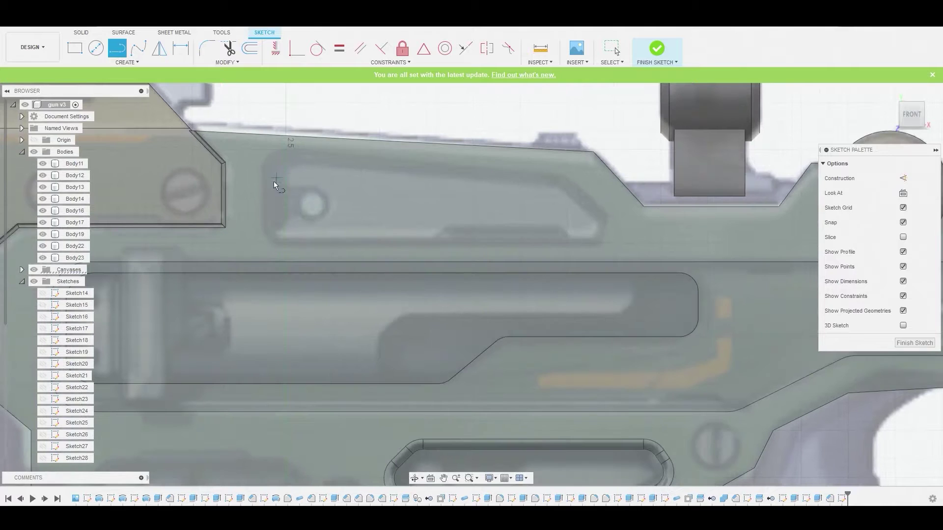
{"action": "left_click", "coordinate": [277, 243]}
{"action": "left_click", "coordinate": [600, 243]}
{"action": "left_click", "coordinate": [605, 214]}
{"action": "left_click", "coordinate": [560, 173]}
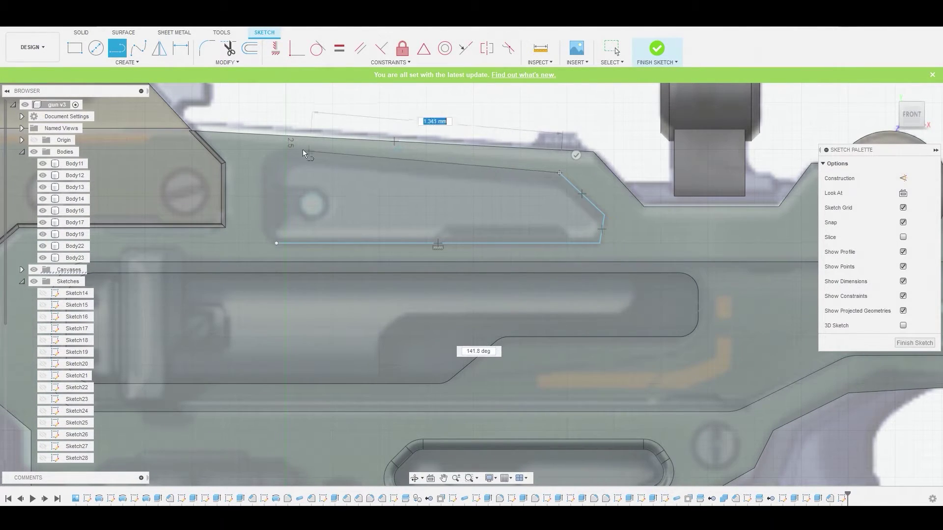
{"action": "left_click", "coordinate": [277, 150]}
{"action": "left_click", "coordinate": [276, 242]}
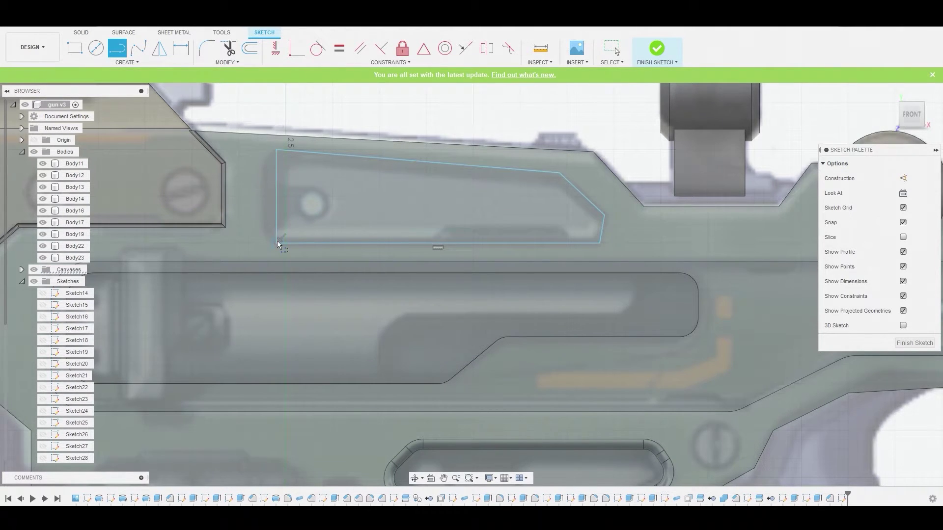
{"action": "right_click", "coordinate": [253, 200]}
{"action": "left_click", "coordinate": [284, 199]}
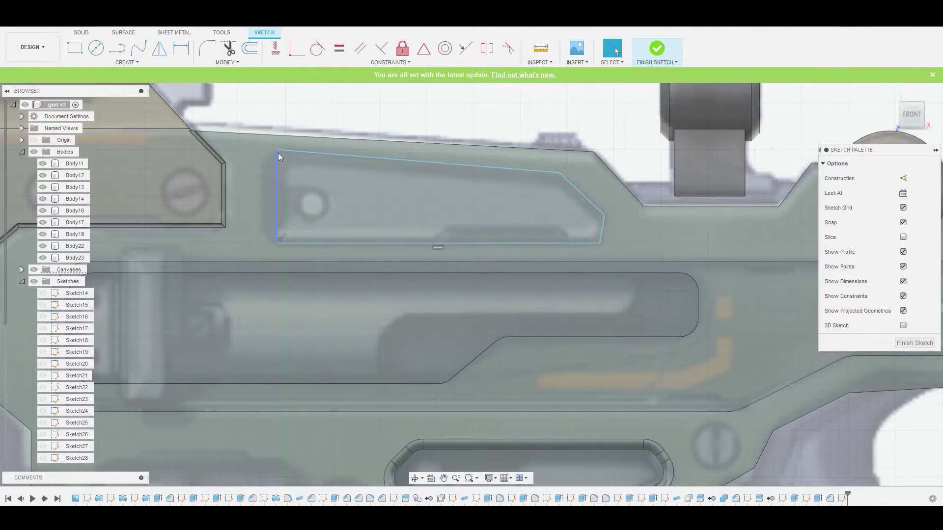
{"action": "left_click_drag", "start_coordinate": [278, 165], "coordinate": [264, 165]}
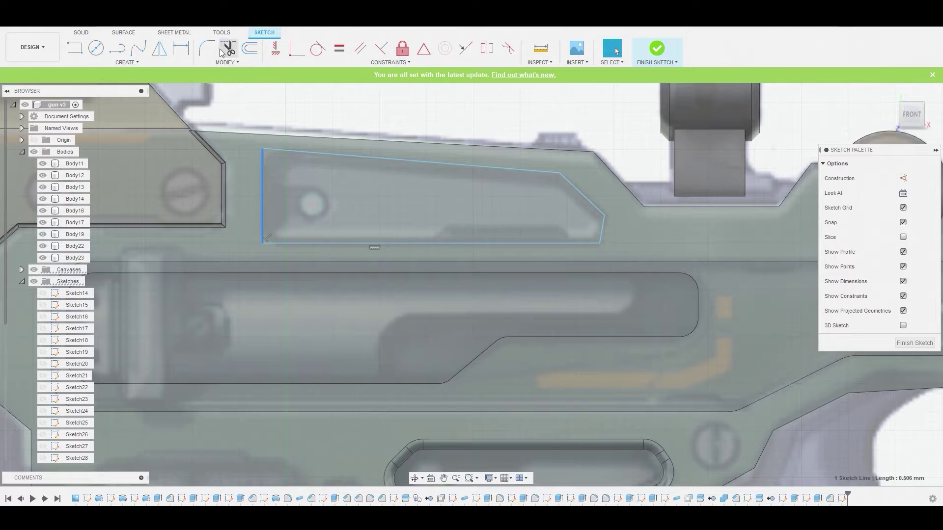
- Fillet the outline's top-left and bottom-left corners at 0.15 mm
{"action": "left_click", "coordinate": [211, 49]}
{"action": "left_click", "coordinate": [263, 146]}
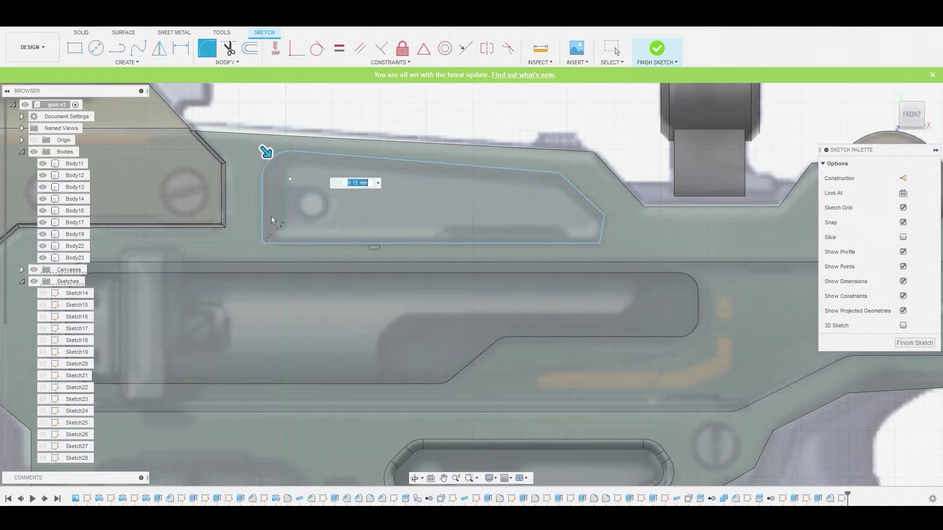
{"action": "left_click", "coordinate": [263, 243]}
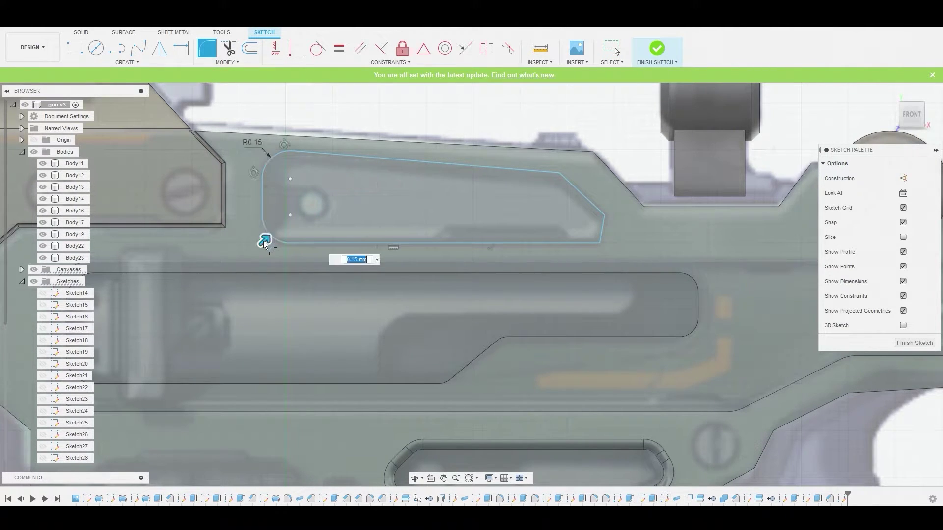
{"action": "right_click", "coordinate": [331, 101]}
{"action": "left_click", "coordinate": [282, 71]}
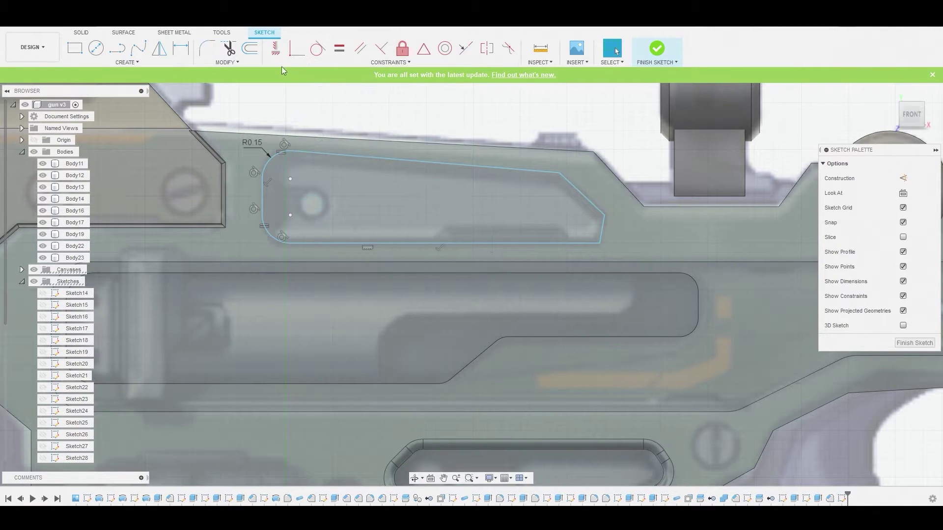
- Fillet the top-right corner at 0.10 mm and the bottom-right corner at 0.04 mm
{"action": "left_click", "coordinate": [208, 50]}
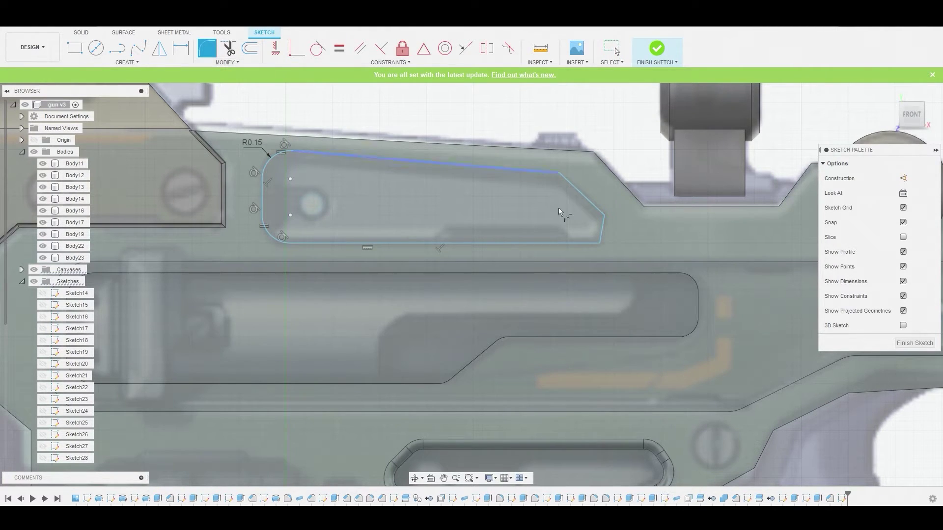
{"action": "left_click", "coordinate": [560, 171]}
{"action": "left_click", "coordinate": [602, 216]}
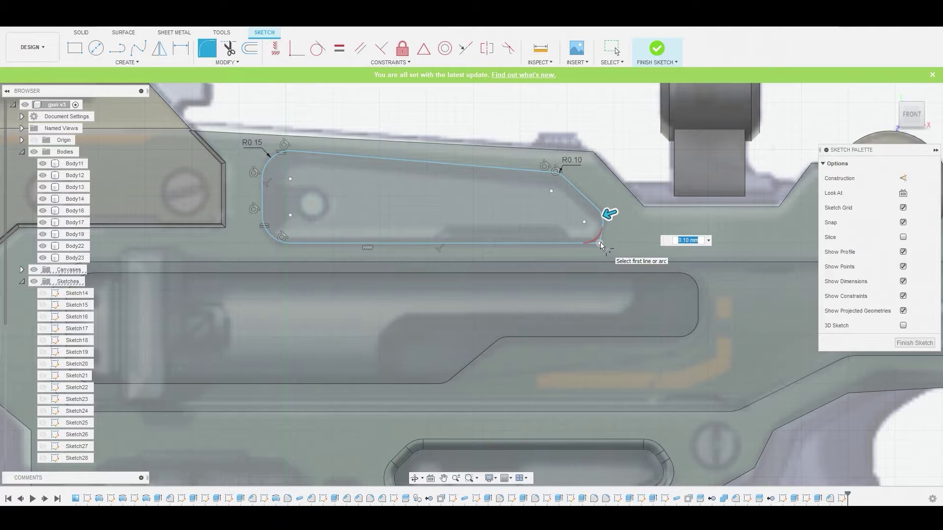
{"action": "scroll", "coordinate": [599, 245], "scroll_direction": "up", "scroll_amount": 3}
{"action": "left_click_drag", "start_coordinate": [594, 236], "coordinate": [599, 240]}
{"action": "right_click", "coordinate": [500, 195]}
{"action": "left_click", "coordinate": [534, 193]}
{"action": "scroll", "coordinate": [458, 194], "scroll_direction": "down", "scroll_amount": 5}
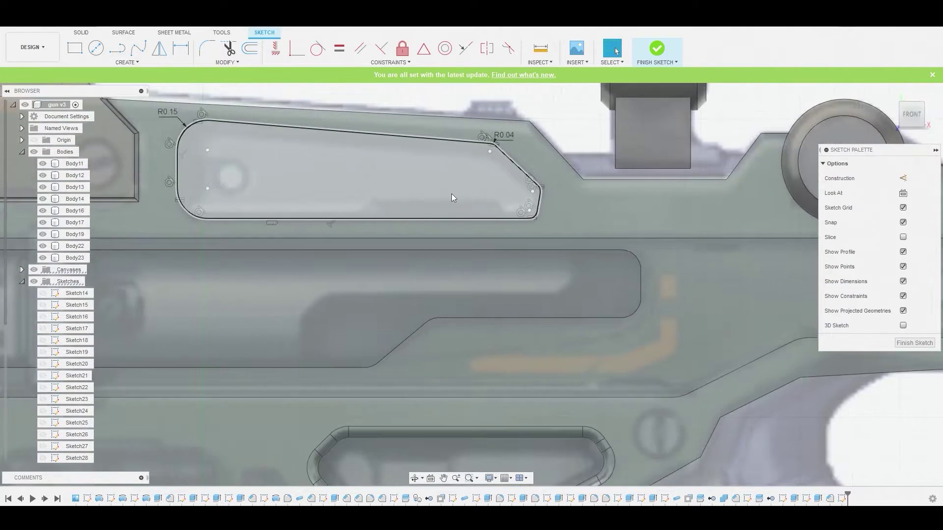
{"action": "scroll", "coordinate": [452, 197], "scroll_direction": "down", "scroll_amount": 5}
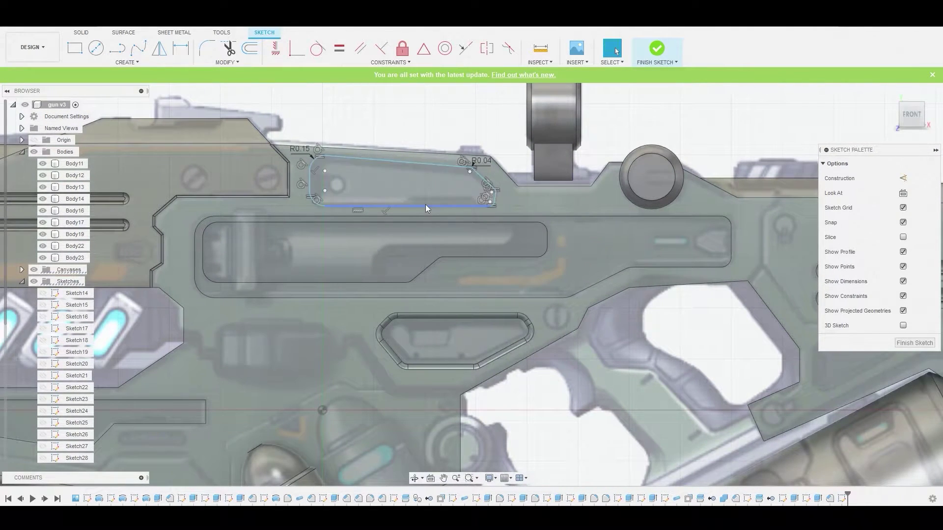
{"action": "scroll", "coordinate": [422, 204], "scroll_direction": "down", "scroll_amount": 2}
{"action": "scroll", "coordinate": [422, 191], "scroll_direction": "up", "scroll_amount": 3}
- Extrude the rounded slot profile 0.16 mm into the upper panel as a cut
{"action": "left_click", "coordinate": [421, 187]}
{"action": "right_click", "coordinate": [422, 188]}
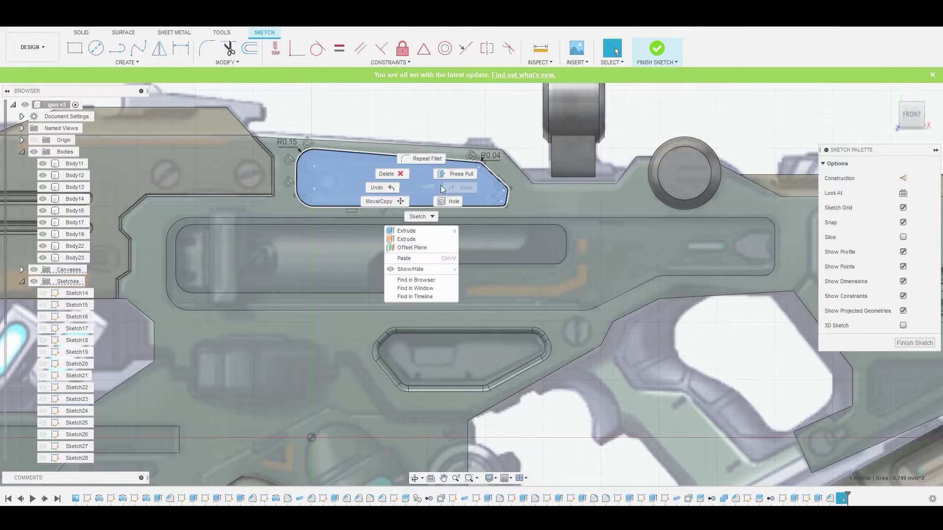
{"action": "left_click", "coordinate": [456, 173]}
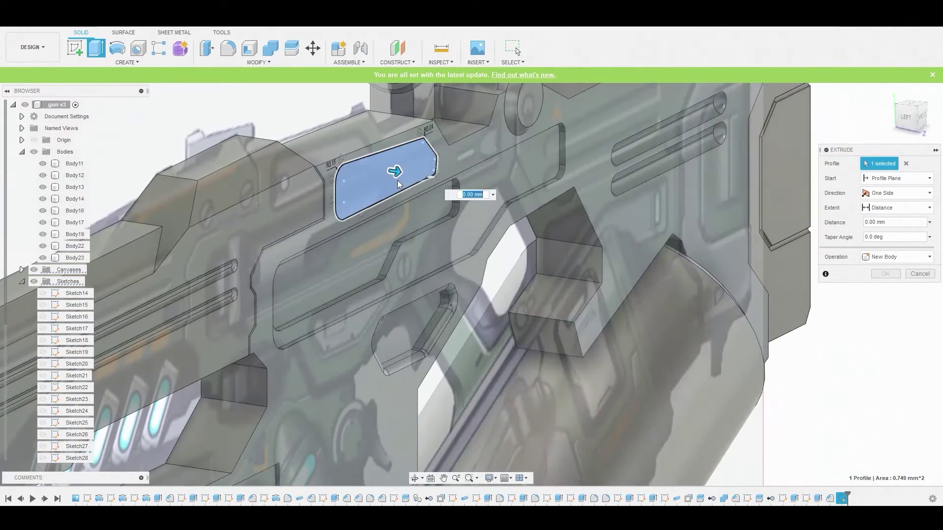
{"action": "left_click_drag", "start_coordinate": [394, 171], "coordinate": [382, 172]}
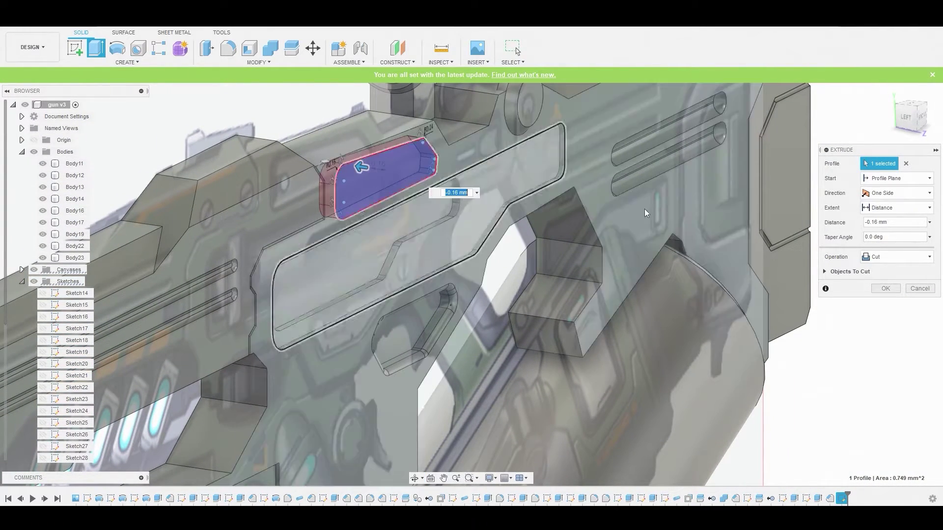
{"action": "left_click", "coordinate": [886, 289]}
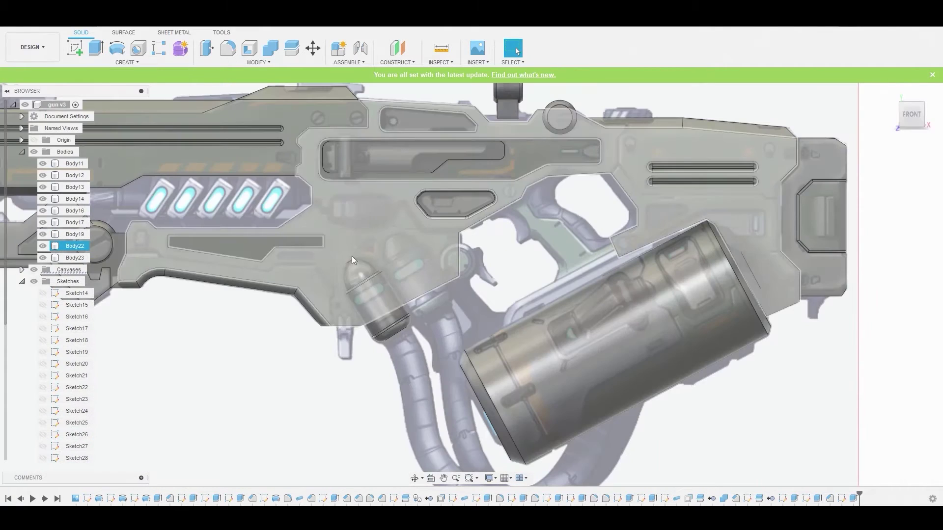
- Select the large side panel face and start a sketch on it with S
{"action": "left_click", "coordinate": [352, 260]}
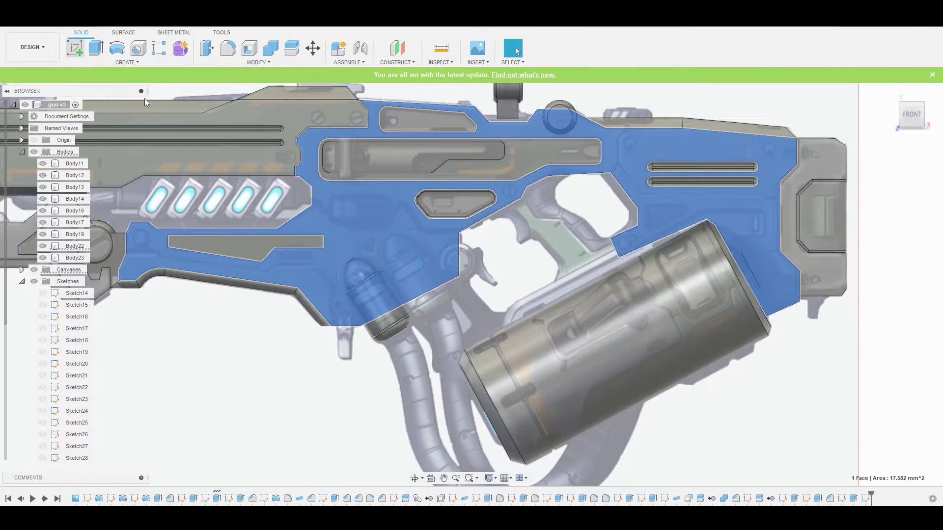
{"action": "scroll", "coordinate": [317, 302], "scroll_direction": "up", "scroll_amount": 2}
{"action": "key", "text": "s"}
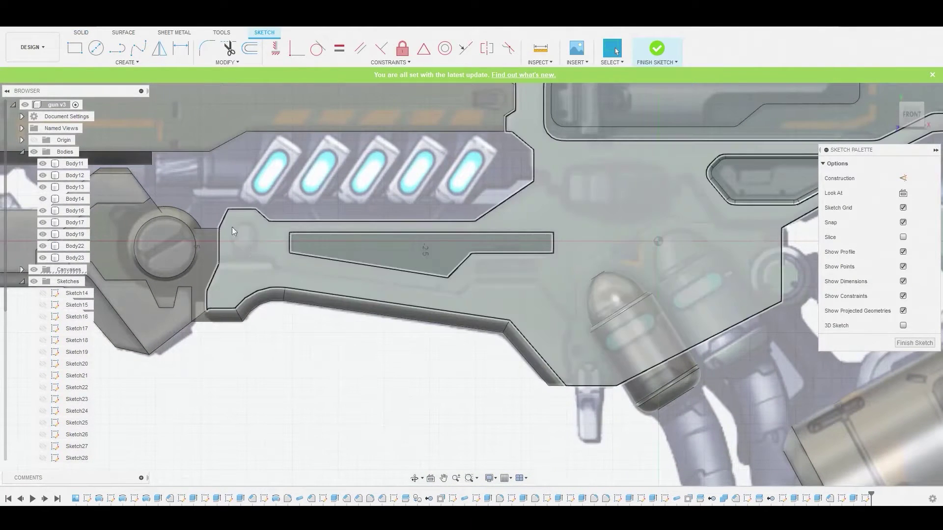
- Trace the first stretch of the stepped outline along the panel's lower edge and diagonal
{"action": "left_click", "coordinate": [118, 49]}
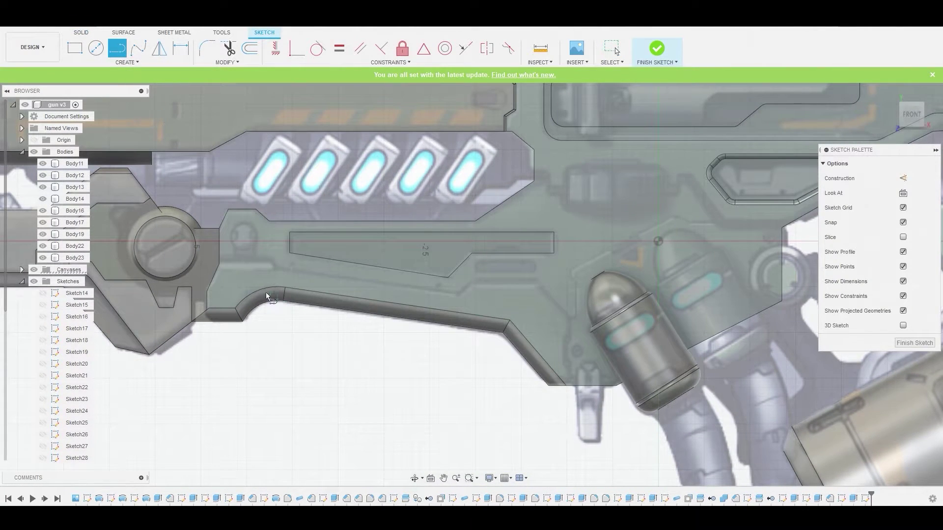
{"action": "scroll", "coordinate": [266, 293], "scroll_direction": "up", "scroll_amount": 3}
{"action": "left_click", "coordinate": [182, 242]}
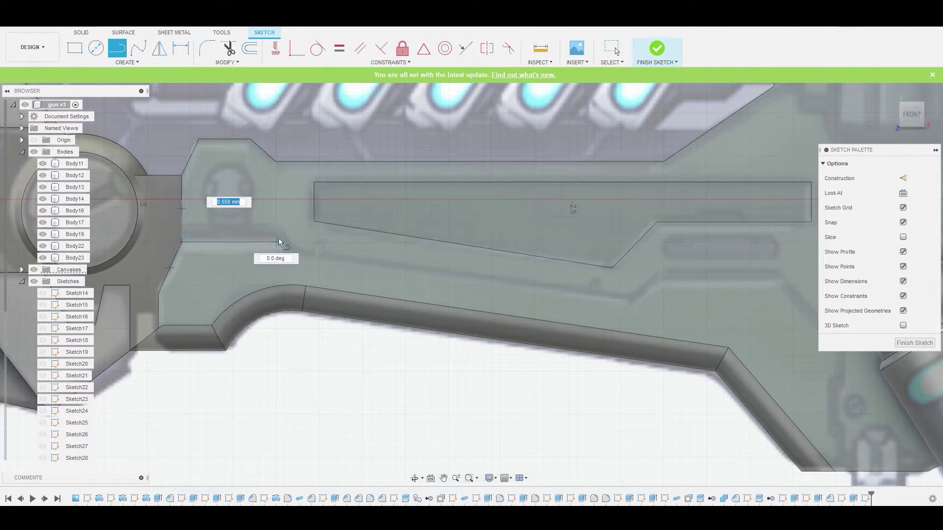
{"action": "left_click", "coordinate": [288, 242]}
{"action": "left_click", "coordinate": [638, 301]}
{"action": "left_click", "coordinate": [664, 275]}
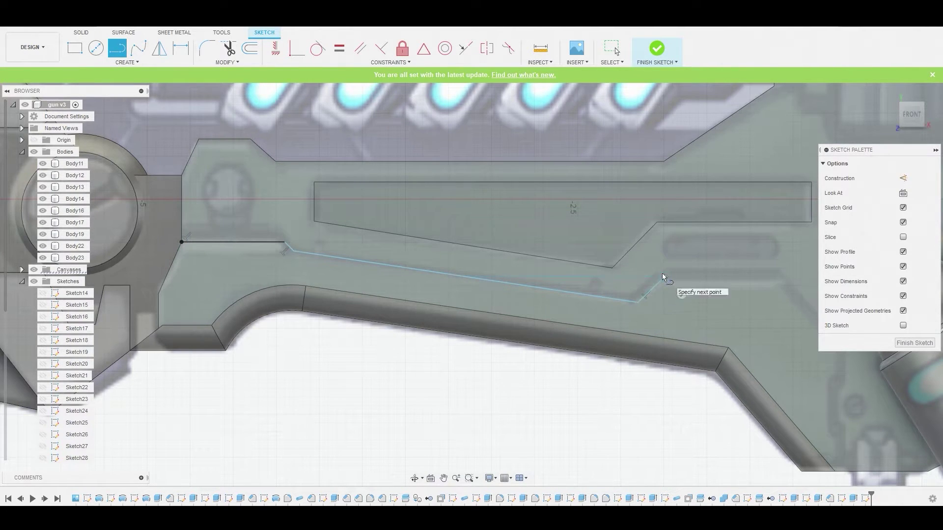
{"action": "middle_click_drag", "start_coordinate": [664, 275], "coordinate": [357, 258]}
{"action": "left_click", "coordinate": [476, 259]}
{"action": "scroll", "coordinate": [535, 328], "scroll_direction": "down", "scroll_amount": 4}
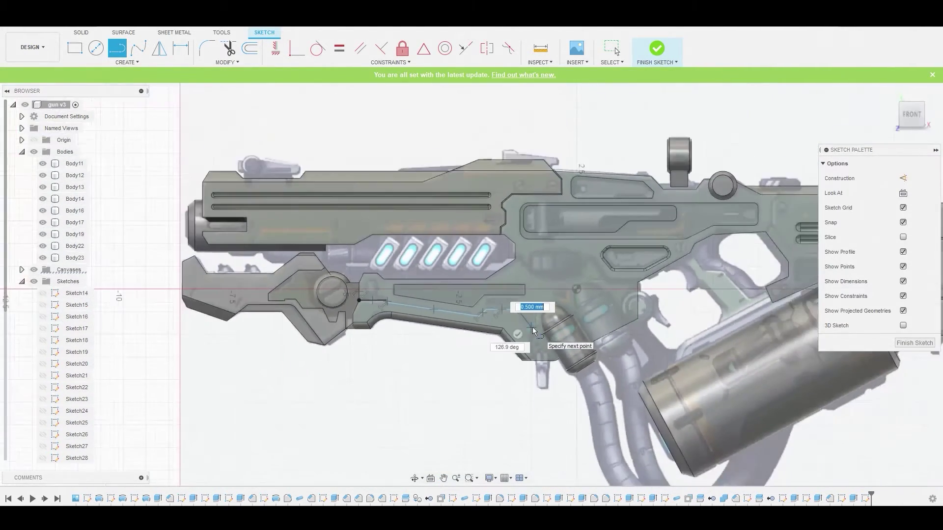
{"action": "scroll", "coordinate": [532, 327], "scroll_direction": "up", "scroll_amount": 1}
{"action": "scroll", "coordinate": [532, 319], "scroll_direction": "up", "scroll_amount": 3}
{"action": "left_click", "coordinate": [531, 324]}
- Continue the outline down the grip side with a small jog and close it
{"action": "scroll", "coordinate": [532, 356], "scroll_direction": "up", "scroll_amount": 6}
{"action": "left_click", "coordinate": [534, 355]}
{"action": "left_click", "coordinate": [502, 358]}
{"action": "scroll", "coordinate": [504, 363], "scroll_direction": "down", "scroll_amount": 2}
{"action": "left_click", "coordinate": [506, 406]}
{"action": "scroll", "coordinate": [516, 418], "scroll_direction": "up", "scroll_amount": 2}
{"action": "middle_click_drag", "start_coordinate": [517, 418], "coordinate": [511, 309]}
{"action": "left_click", "coordinate": [511, 362]}
{"action": "right_click", "coordinate": [486, 362]}
{"action": "left_click", "coordinate": [528, 358]}
- Draw the stepped upper outline with its diagonal, closing it at the panel edge
{"action": "scroll", "coordinate": [540, 269], "scroll_direction": "down", "scroll_amount": 5}
{"action": "middle_click_drag", "start_coordinate": [530, 266], "coordinate": [500, 314]}
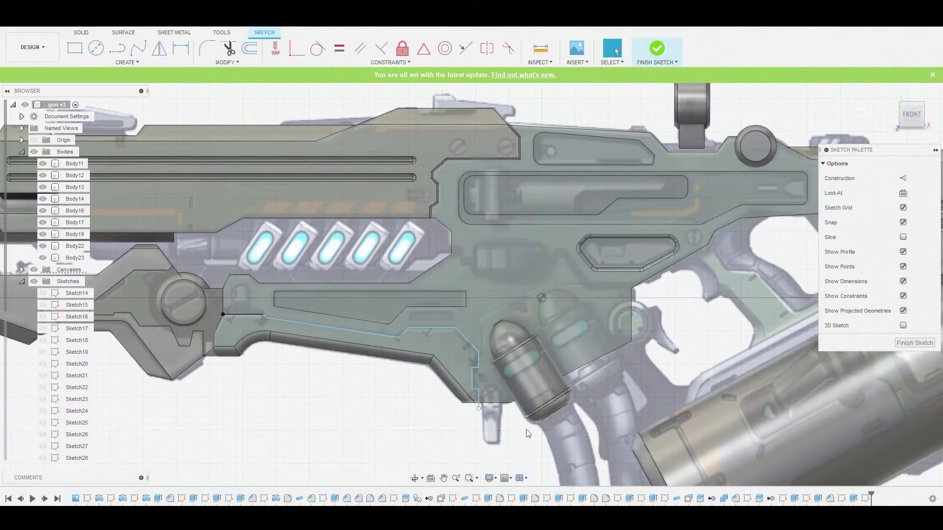
{"action": "right_click", "coordinate": [351, 397]}
{"action": "left_click", "coordinate": [334, 286]}
{"action": "scroll", "coordinate": [479, 261], "scroll_direction": "up", "scroll_amount": 4}
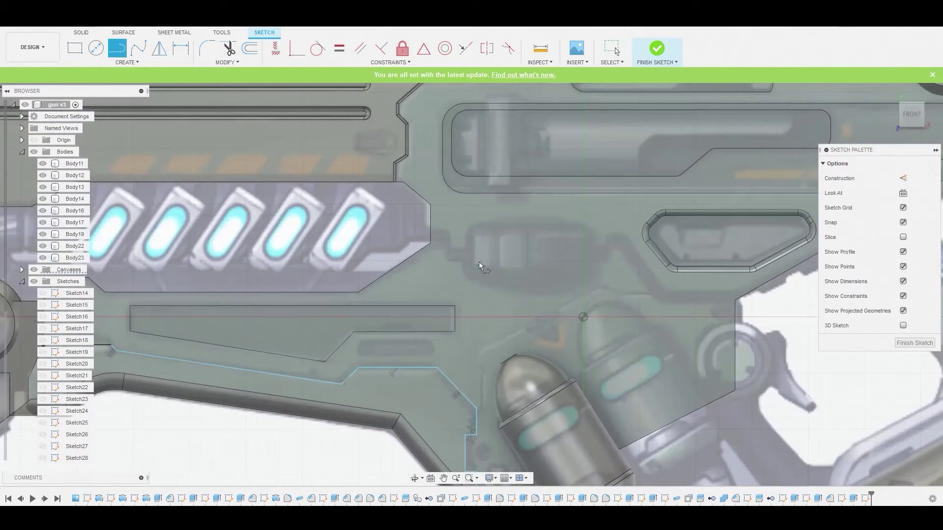
{"action": "left_click", "coordinate": [430, 242]}
{"action": "left_click", "coordinate": [448, 241]}
{"action": "left_click", "coordinate": [449, 261]}
{"action": "left_click", "coordinate": [624, 261]}
{"action": "left_click", "coordinate": [624, 234]}
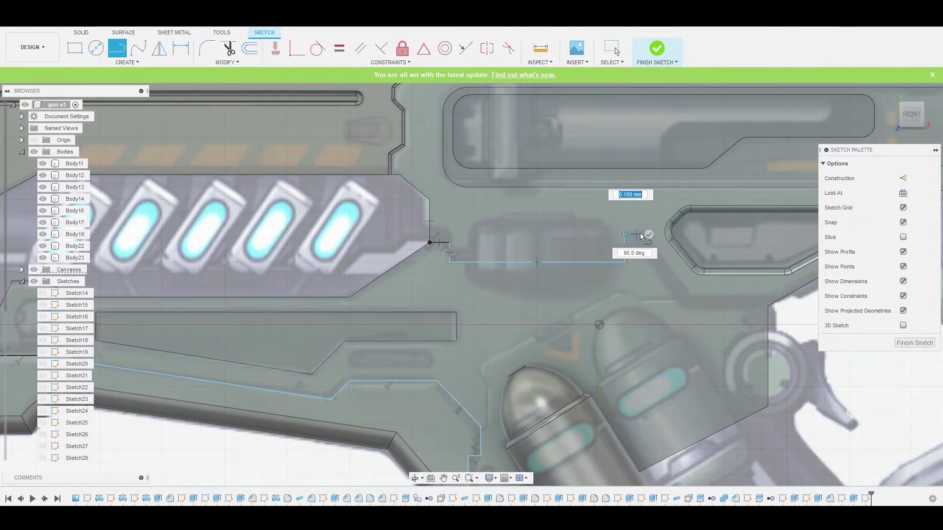
{"action": "left_click", "coordinate": [643, 234]}
{"action": "left_click", "coordinate": [690, 307]}
{"action": "middle_click_drag", "start_coordinate": [691, 306], "coordinate": [509, 267]}
{"action": "left_click", "coordinate": [587, 267]}
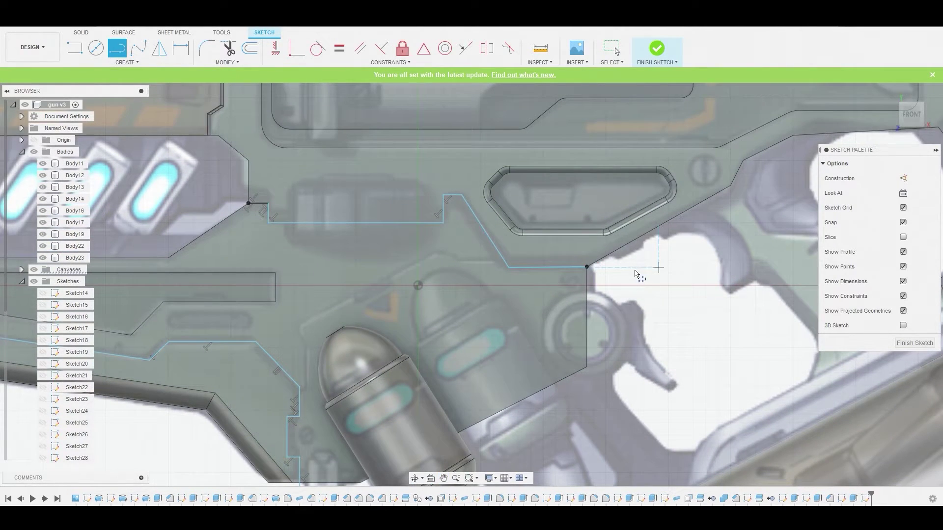
{"action": "key", "text": "Escape"}
- Select the closed 5.683 mm² profile for extrusion
{"action": "scroll", "coordinate": [632, 279], "scroll_direction": "down", "scroll_amount": 4}
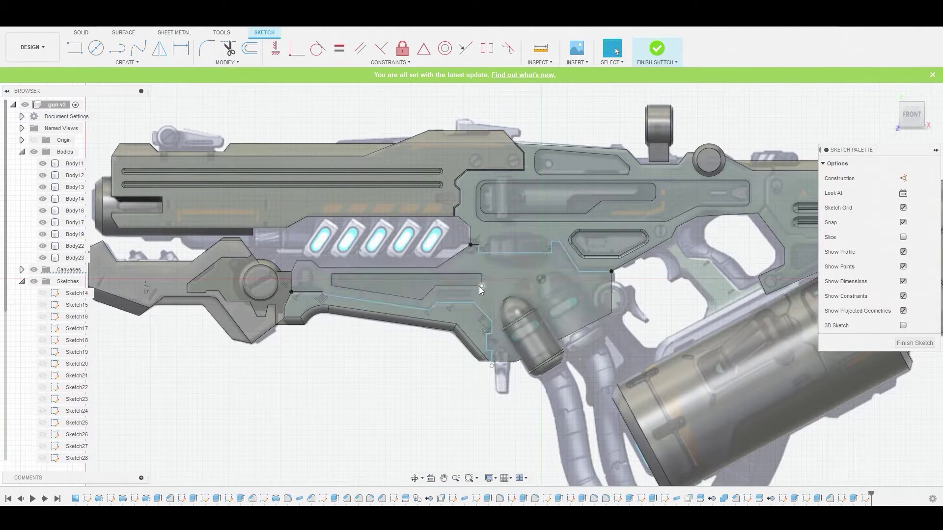
{"action": "left_click", "coordinate": [505, 284]}
{"action": "right_click", "coordinate": [505, 284]}
{"action": "left_click", "coordinate": [540, 272]}
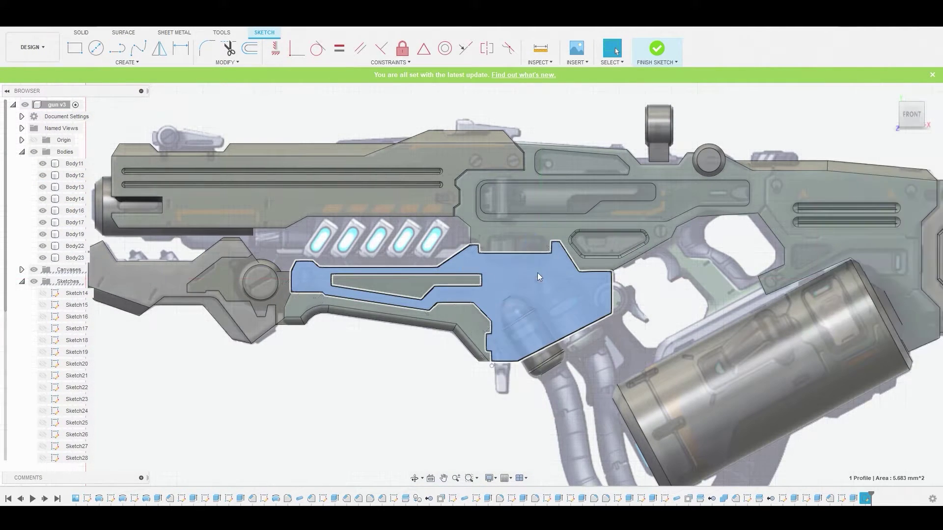
- Sink the stepped mid-body profile -0.025 mm into the body as a Cut extrusion
{"action": "scroll", "coordinate": [476, 297], "scroll_direction": "up", "scroll_amount": 5}
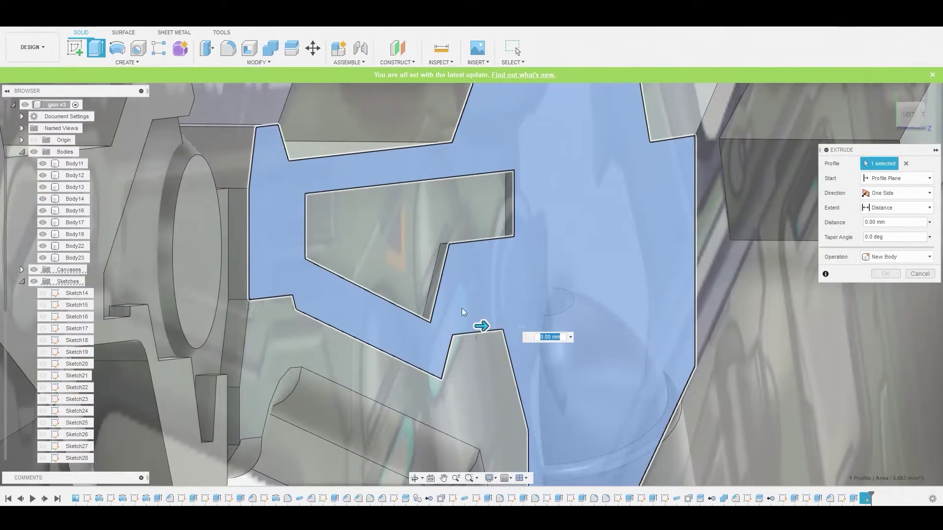
{"action": "left_click_drag", "start_coordinate": [479, 326], "coordinate": [479, 325]}
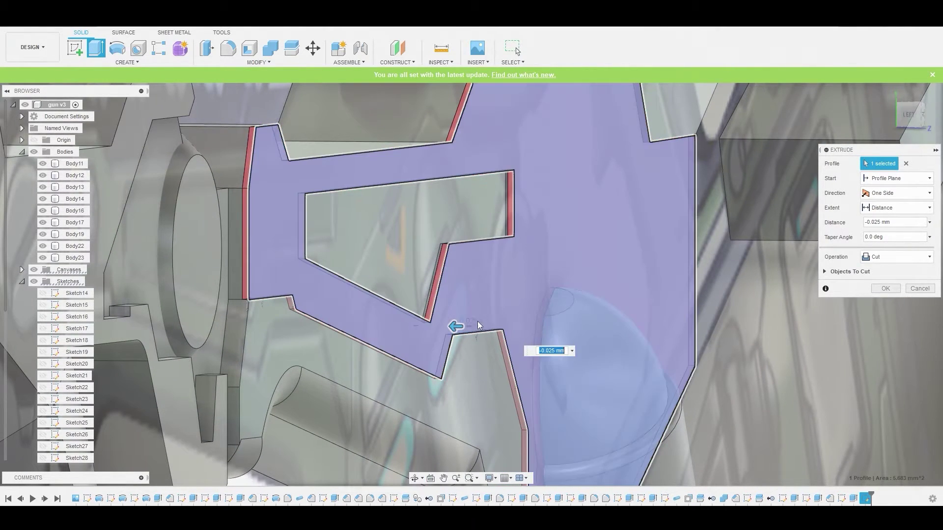
{"action": "right_click", "coordinate": [512, 291]}
{"action": "left_click", "coordinate": [539, 284]}
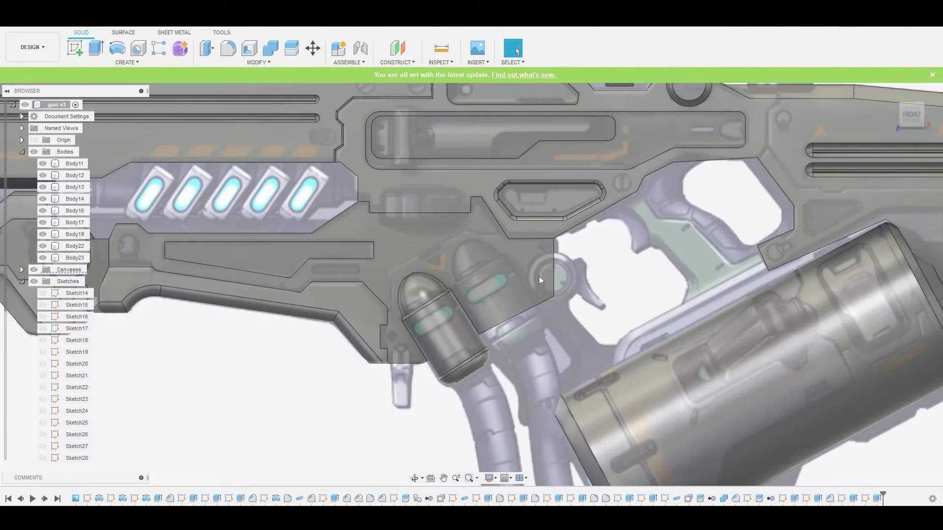
{"action": "scroll", "coordinate": [432, 290], "scroll_direction": "up", "scroll_amount": 3}
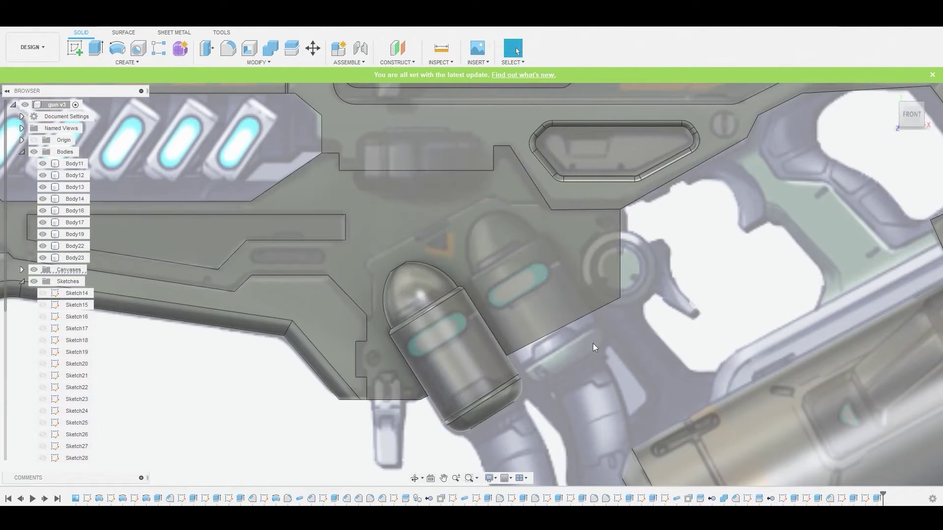
- Start a new sketch on the receiver face
{"action": "left_click", "coordinate": [372, 293]}
{"action": "left_click", "coordinate": [74, 50]}
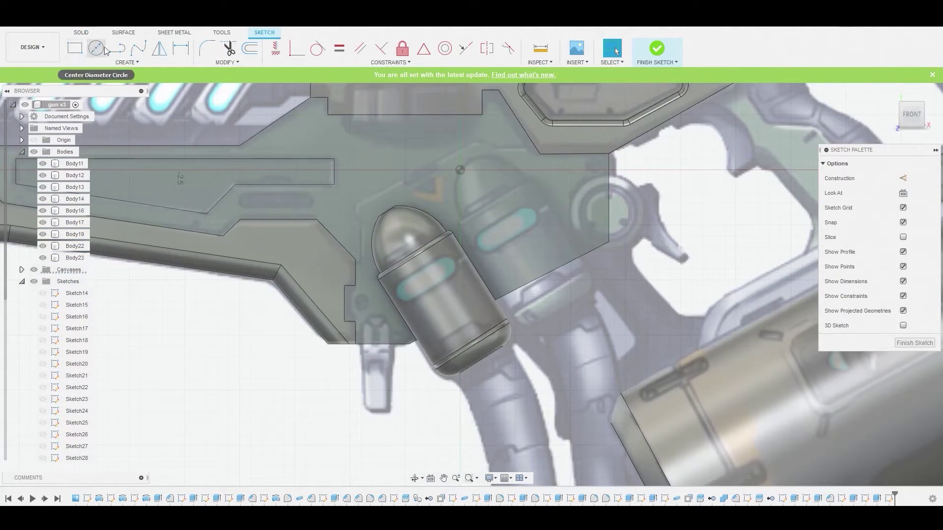
{"action": "left_click", "coordinate": [117, 47]}
{"action": "scroll", "coordinate": [349, 246], "scroll_direction": "up", "scroll_amount": 5}
- Draw an angled open line path along the panel's upper edge above the cartridge and finish the sketch
{"action": "left_click", "coordinate": [308, 259]}
{"action": "left_click", "coordinate": [324, 244]}
{"action": "left_click", "coordinate": [324, 140]}
{"action": "middle_click_drag", "start_coordinate": [323, 141], "coordinate": [300, 280]}
{"action": "left_click", "coordinate": [282, 248]}
{"action": "left_click", "coordinate": [284, 224]}
{"action": "middle_click_drag", "start_coordinate": [284, 223], "coordinate": [145, 319]}
{"action": "left_click", "coordinate": [480, 138]}
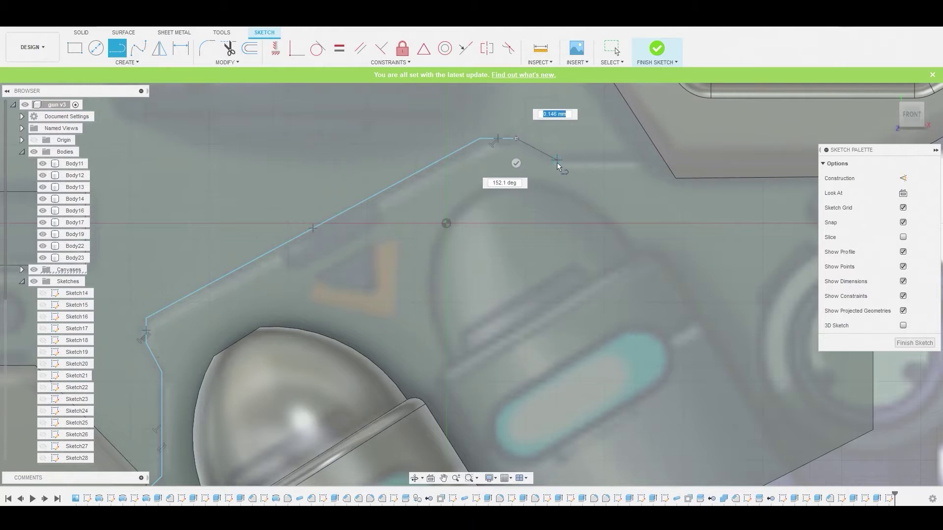
{"action": "scroll", "coordinate": [576, 163], "scroll_direction": "down", "scroll_amount": 5}
{"action": "right_click", "coordinate": [569, 169]}
{"action": "left_click", "coordinate": [594, 169]}
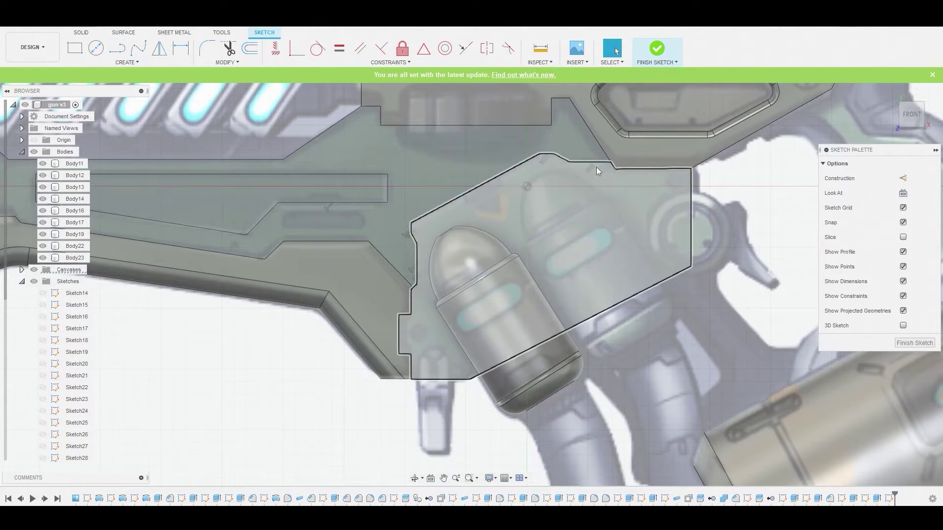
{"action": "left_click", "coordinate": [648, 49]}
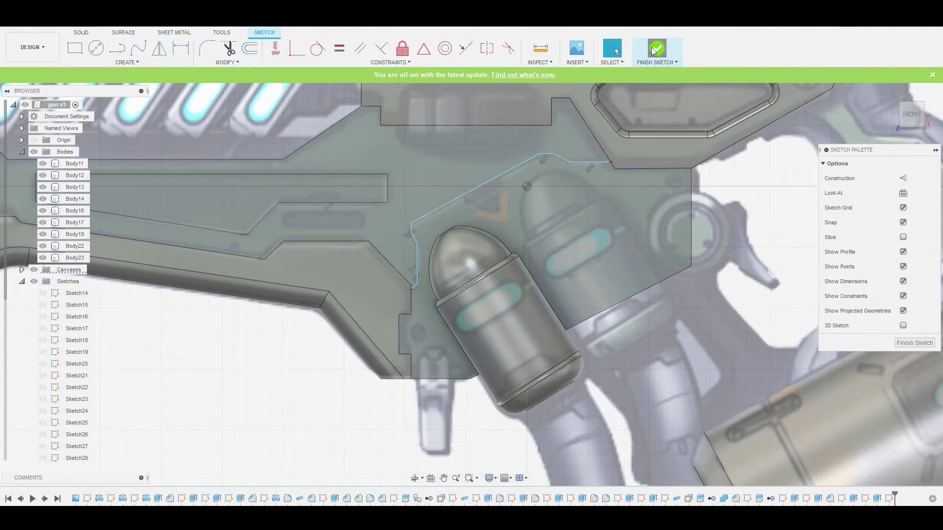
{"action": "left_click", "coordinate": [149, 59]}
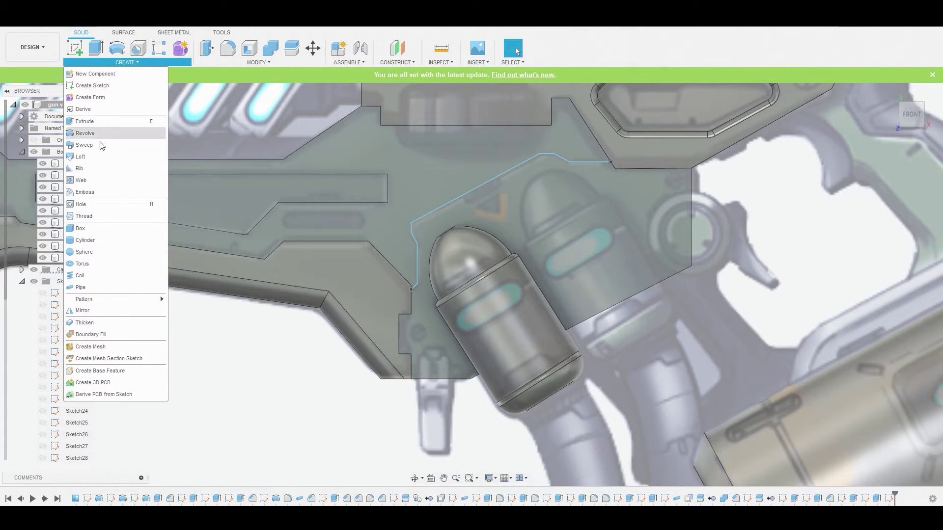
- Pipe-cut along the angled sketch path with a 0.023 mm circular section
{"action": "left_click", "coordinate": [81, 288]}
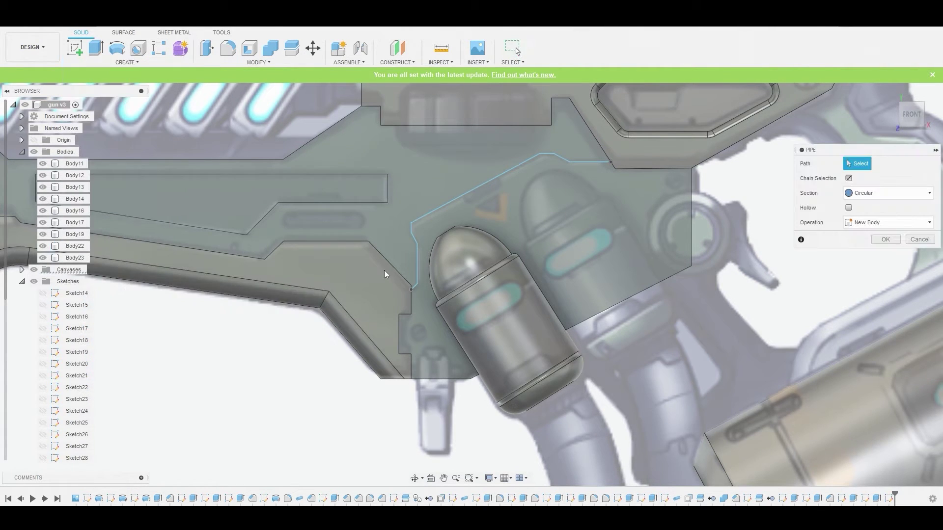
{"action": "left_click", "coordinate": [448, 205]}
{"action": "middle_click_drag", "start_coordinate": [448, 206], "coordinate": [450, 147], "text": "shift"}
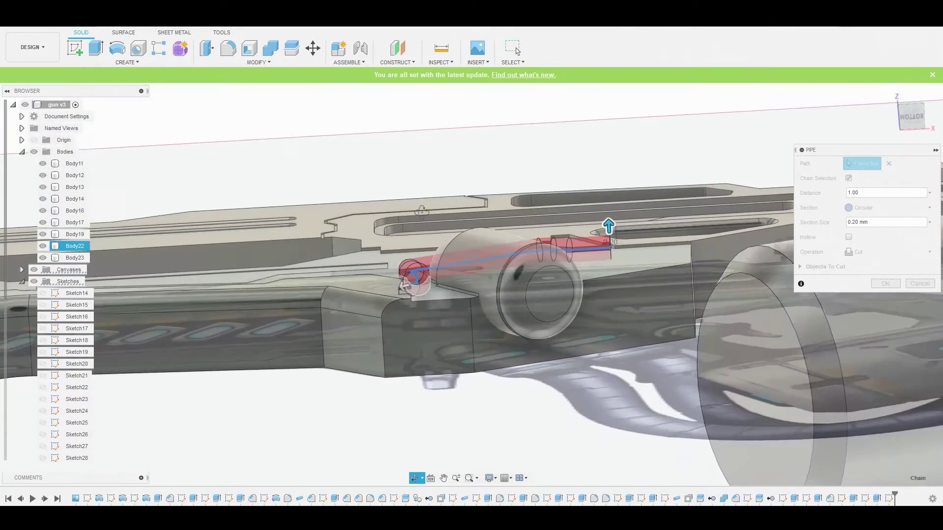
{"action": "scroll", "coordinate": [608, 227], "scroll_direction": "up", "scroll_amount": 10}
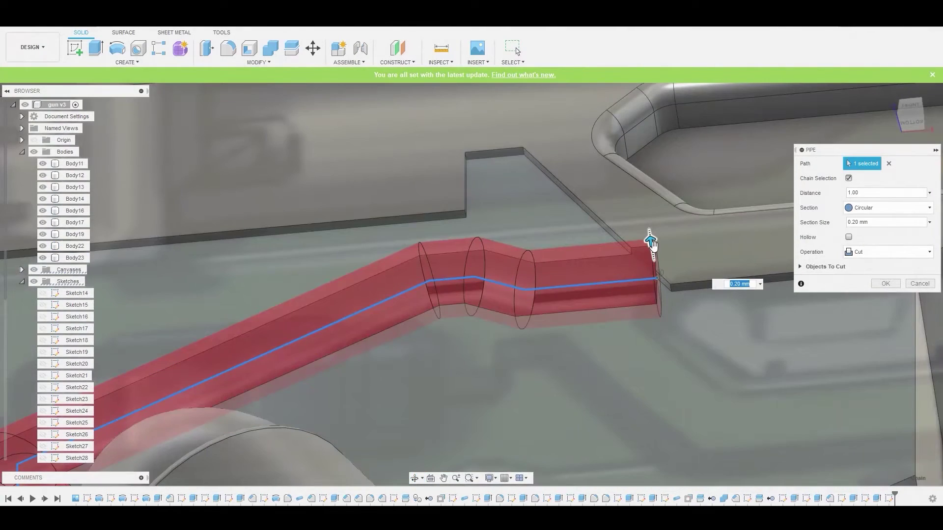
{"action": "left_click_drag", "start_coordinate": [651, 243], "coordinate": [656, 271]}
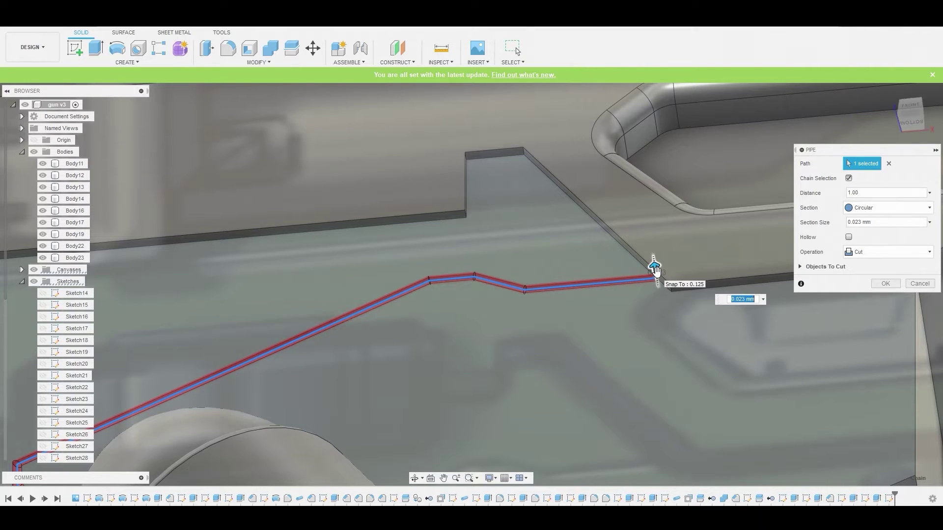
{"action": "left_click", "coordinate": [890, 283]}
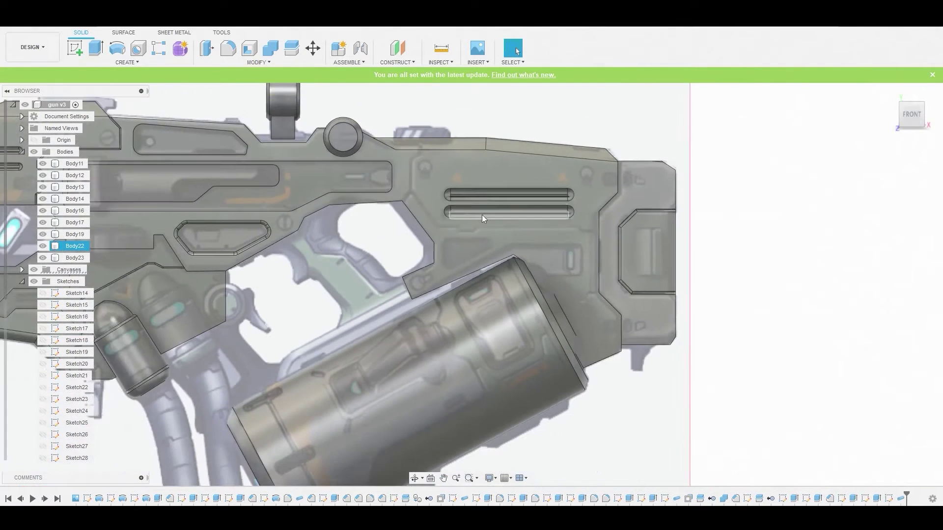
- Start a new sketch on the rear side panel face
{"action": "left_click", "coordinate": [496, 167]}
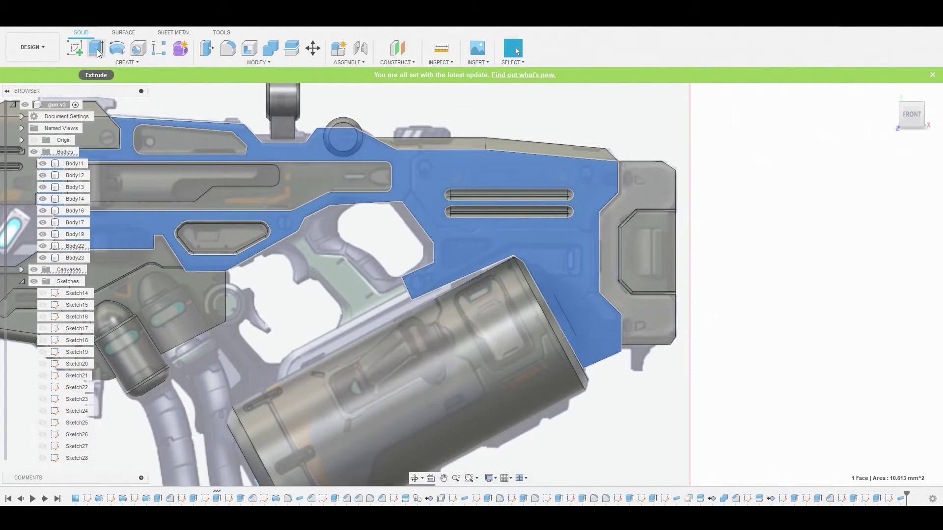
{"action": "left_click", "coordinate": [80, 43]}
{"action": "middle_click_drag", "start_coordinate": [506, 298], "coordinate": [501, 292]}
{"action": "scroll", "coordinate": [413, 206], "scroll_direction": "up", "scroll_amount": 3}
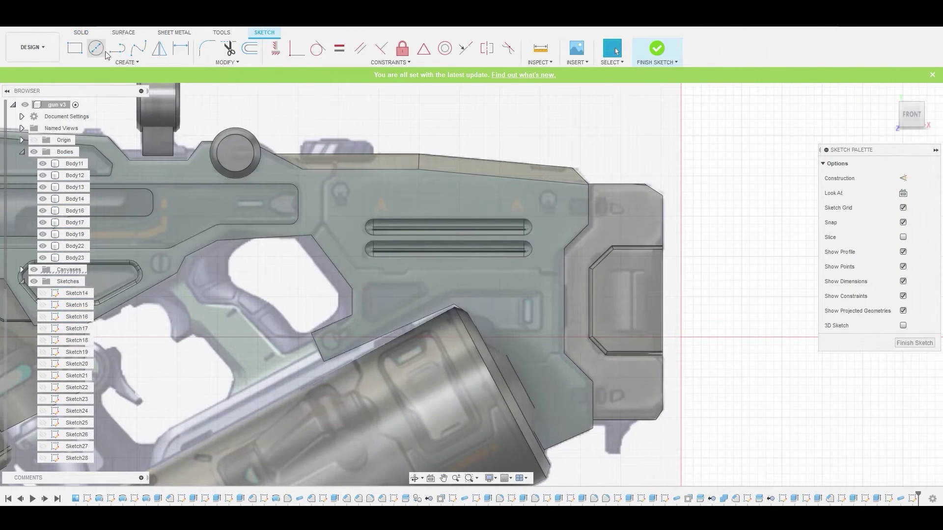
- Draw a stepped line path from the panel's top edge down and across beneath the twin slots
{"action": "left_click", "coordinate": [118, 48]}
{"action": "scroll", "coordinate": [351, 224], "scroll_direction": "up", "scroll_amount": 3}
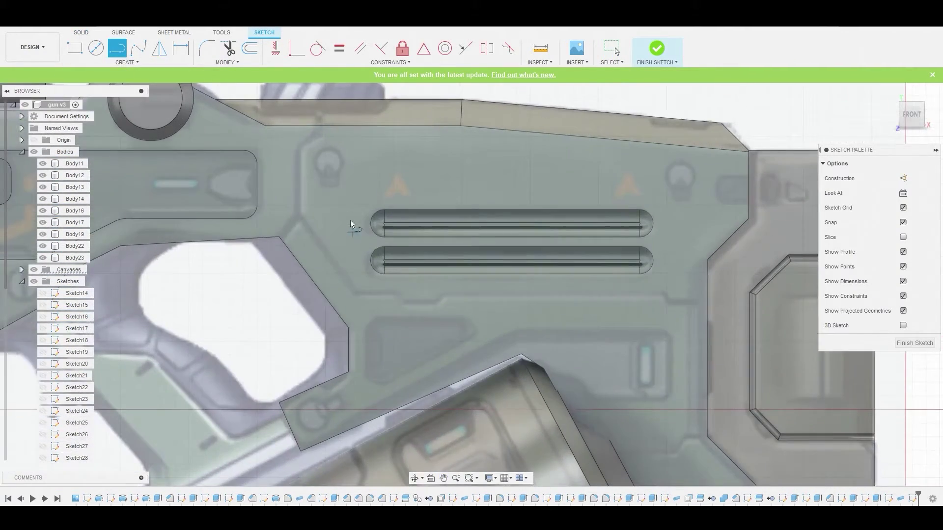
{"action": "left_click", "coordinate": [320, 98]}
{"action": "left_click", "coordinate": [319, 136]}
{"action": "left_click", "coordinate": [298, 150]}
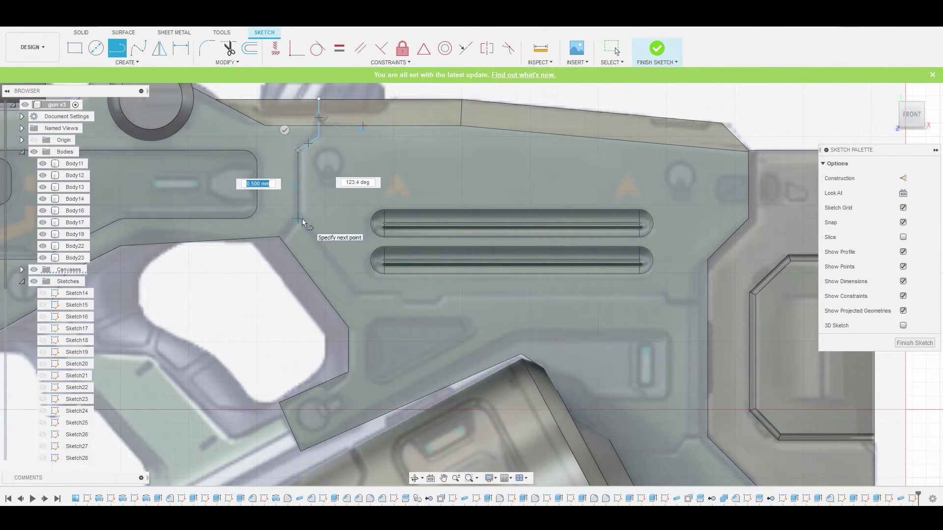
{"action": "left_click", "coordinate": [298, 219]}
{"action": "left_click", "coordinate": [355, 293]}
{"action": "left_click", "coordinate": [400, 296]}
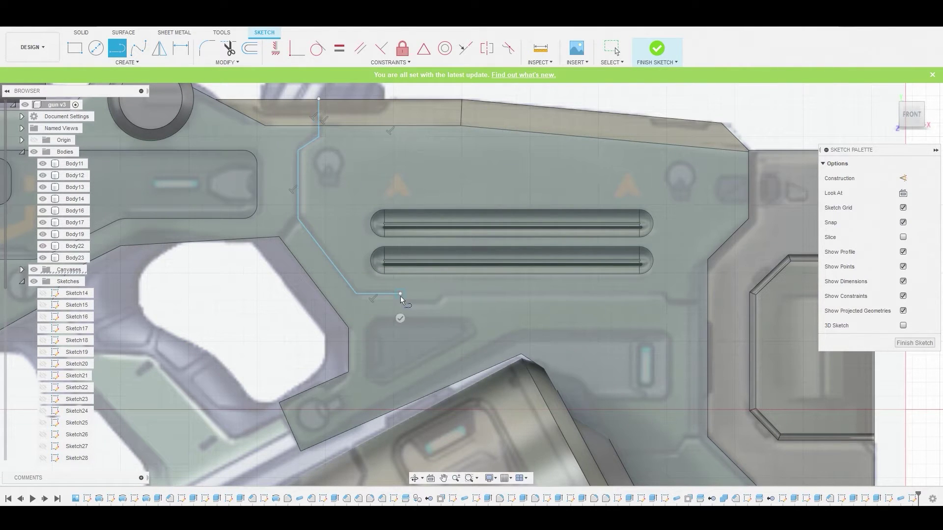
{"action": "left_click", "coordinate": [434, 302]}
{"action": "left_click", "coordinate": [438, 298]}
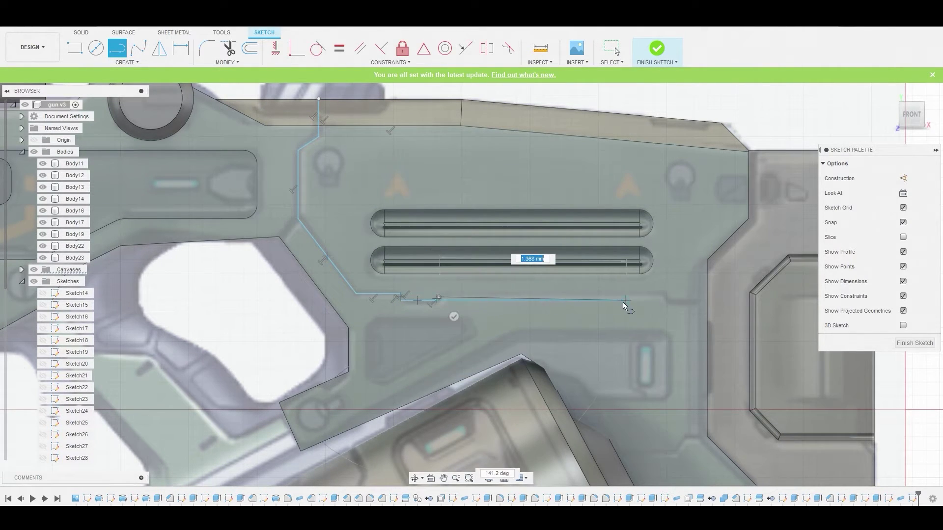
{"action": "left_click", "coordinate": [652, 300]}
{"action": "key", "text": "Escape"}
- Stretch the path's last segment out to the panel edge, then pull its end slightly back
{"action": "left_click", "coordinate": [541, 294]}
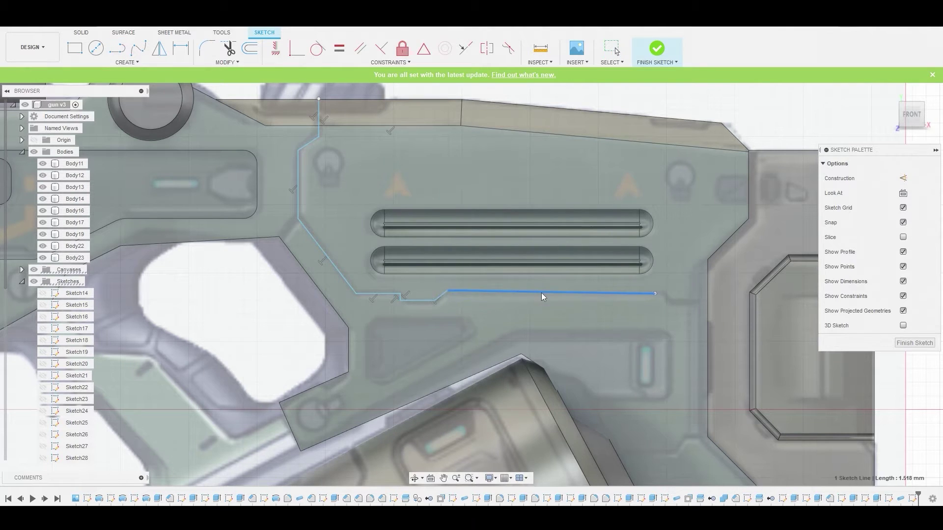
{"action": "left_click_drag", "start_coordinate": [654, 296], "coordinate": [667, 293]}
{"action": "left_click", "coordinate": [118, 49]}
{"action": "scroll", "coordinate": [668, 295], "scroll_direction": "up", "scroll_amount": 3}
{"action": "right_click", "coordinate": [666, 311]}
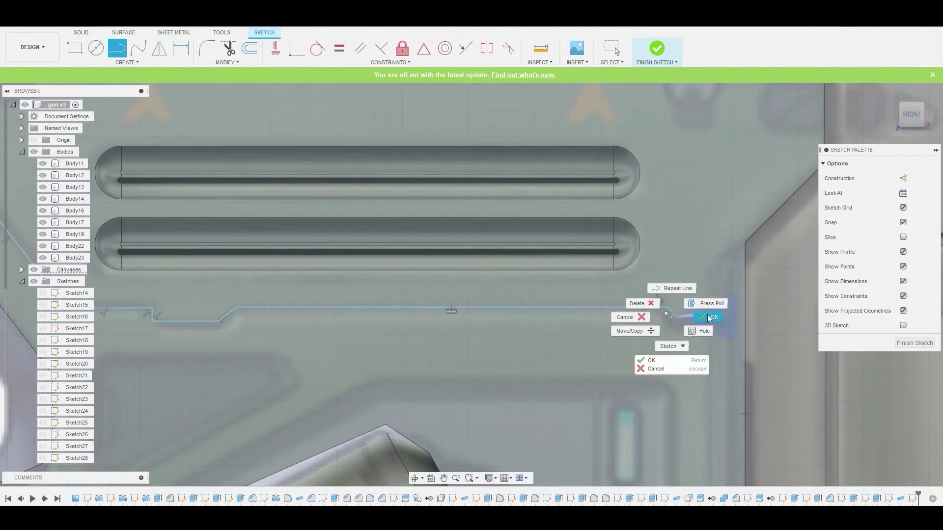
{"action": "key", "text": "Escape"}
{"action": "left_click_drag", "start_coordinate": [666, 308], "coordinate": [659, 309]}
- End line drawing and finish the groove path sketch
{"action": "key", "text": "l"}
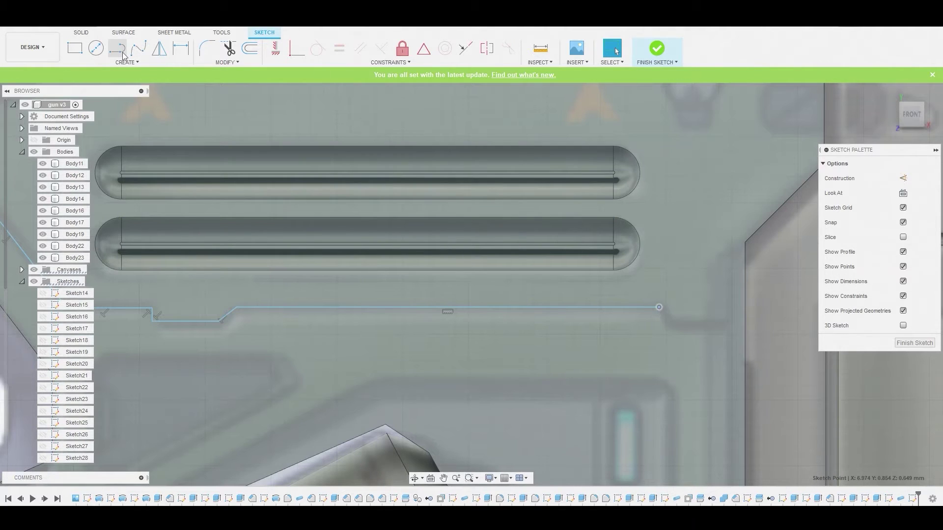
{"action": "scroll", "coordinate": [702, 295], "scroll_direction": "down", "scroll_amount": 5}
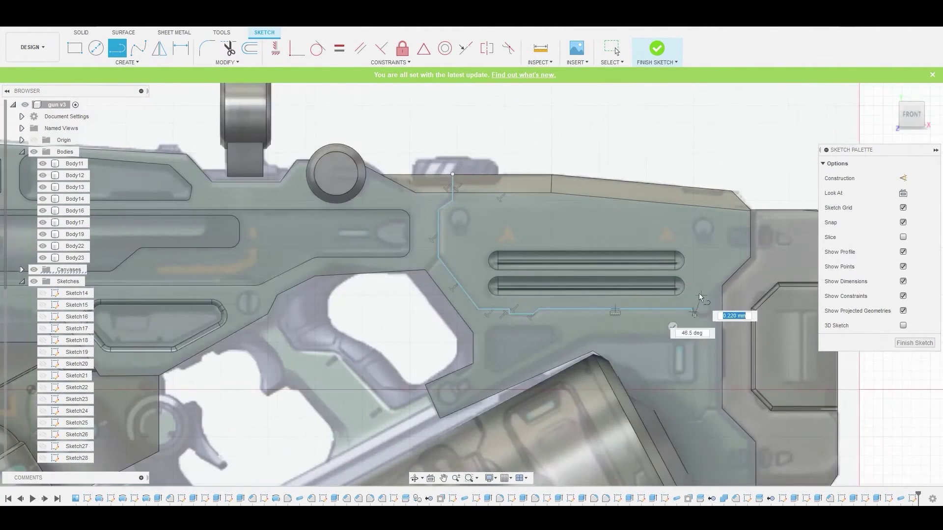
{"action": "middle_click_drag", "start_coordinate": [700, 294], "coordinate": [387, 184]}
{"action": "right_click", "coordinate": [399, 190]}
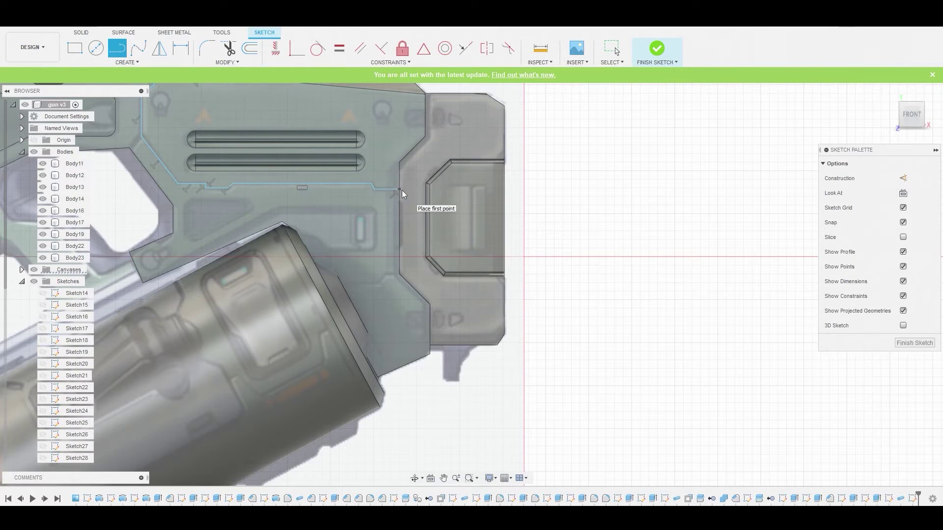
{"action": "left_click", "coordinate": [444, 191]}
{"action": "scroll", "coordinate": [342, 150], "scroll_direction": "down", "scroll_amount": 1}
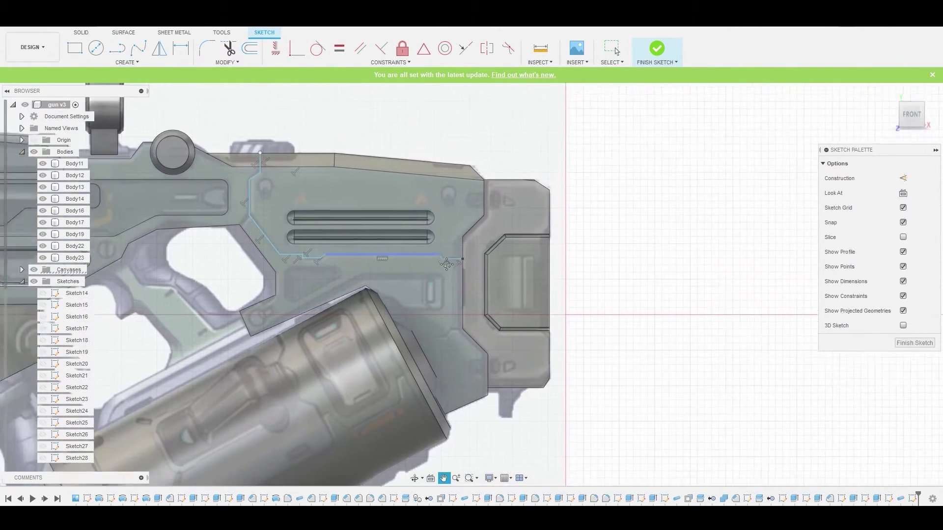
{"action": "left_click", "coordinate": [657, 51]}
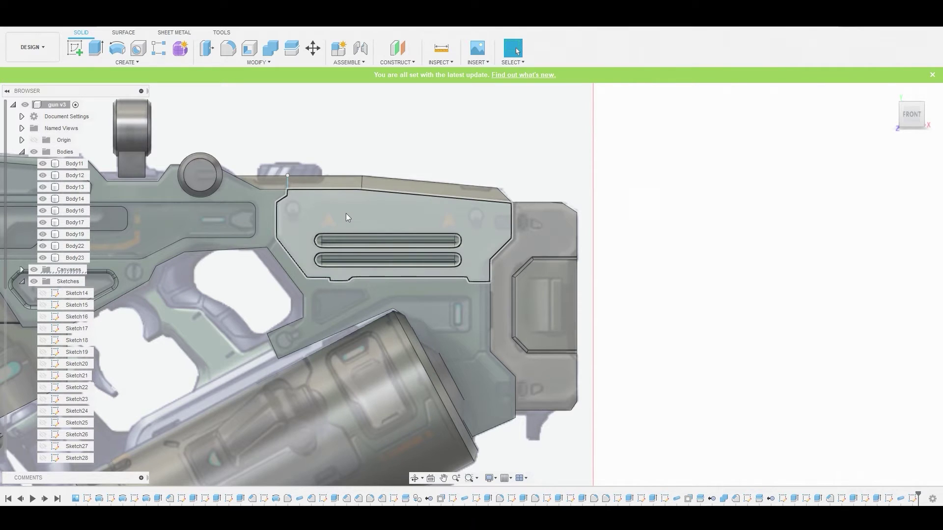
- Cut a 0.036 mm circular pipe groove along the stepped sketch path beneath the twin slots
{"action": "left_click", "coordinate": [140, 61]}
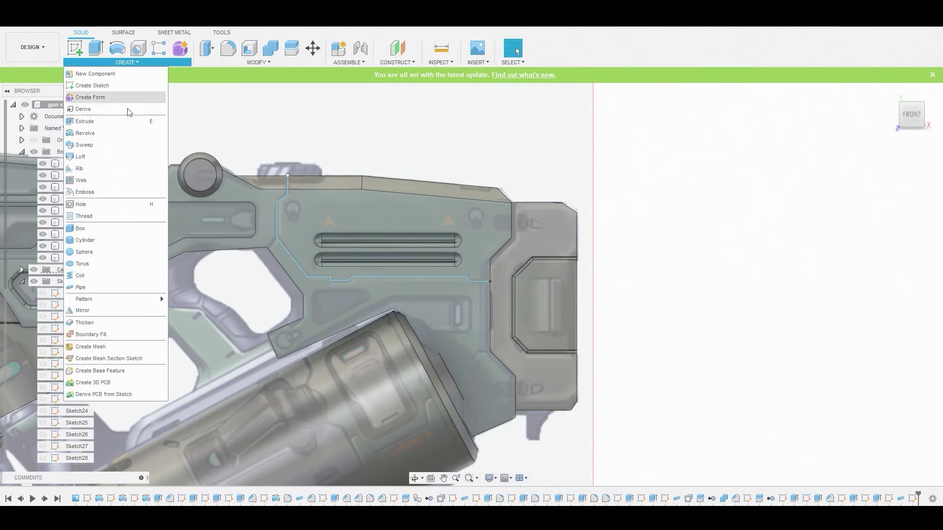
{"action": "left_click", "coordinate": [113, 284]}
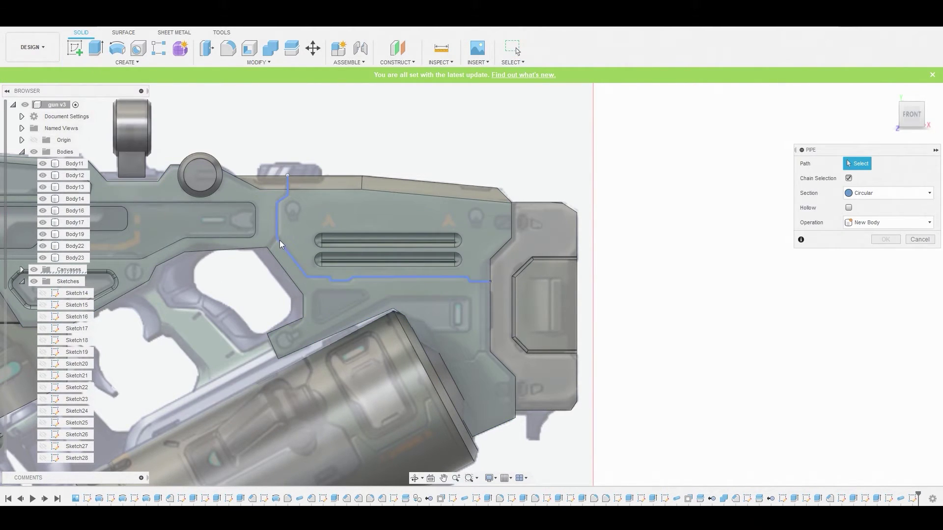
{"action": "left_click", "coordinate": [281, 244]}
{"action": "mouse_move", "coordinate": [545, 304]}
{"action": "middle_mouse_down", "text": "shift"}
{"action": "mouse_move", "coordinate": [305, 185]}
{"action": "mouse_move", "coordinate": [292, 197]}
{"action": "middle_mouse_up", "text": "shift"}
{"action": "left_click_drag", "start_coordinate": [273, 197], "coordinate": [274, 210]}
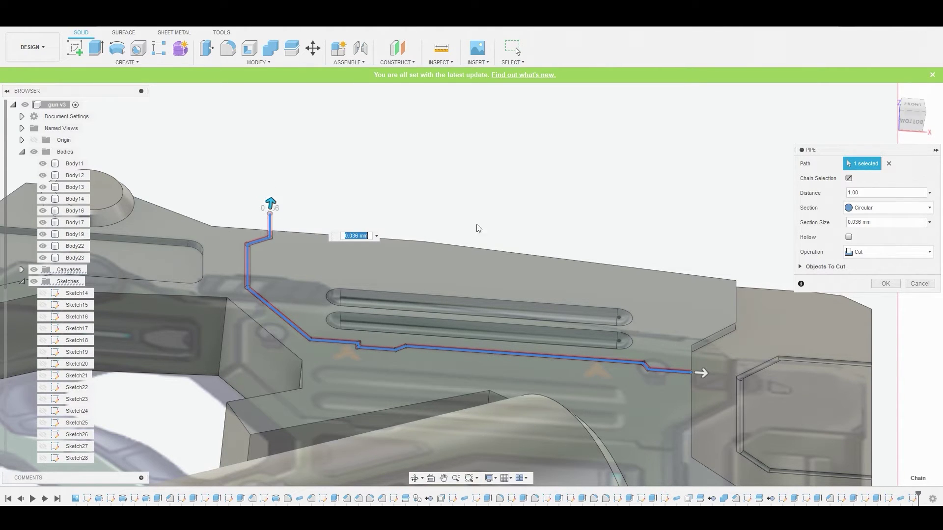
{"action": "left_click", "coordinate": [885, 284]}
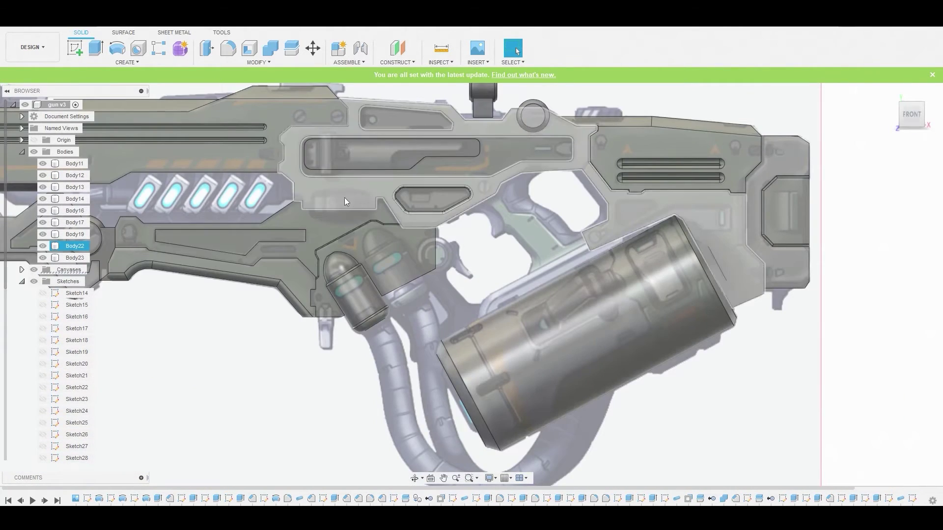
{"action": "left_click", "coordinate": [337, 194]}
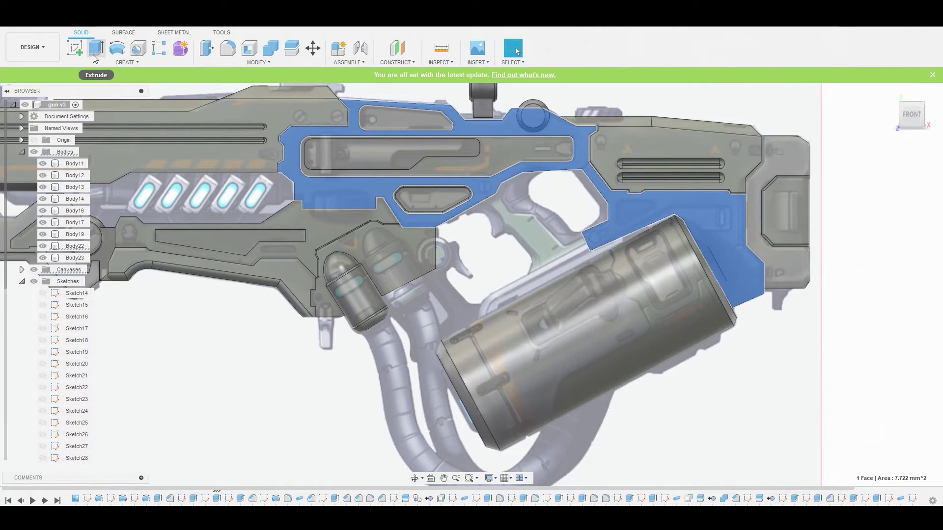
- Sketch a 1.140 mm-wide rectangle on the gun's side face above the shells
{"action": "left_click", "coordinate": [76, 50]}
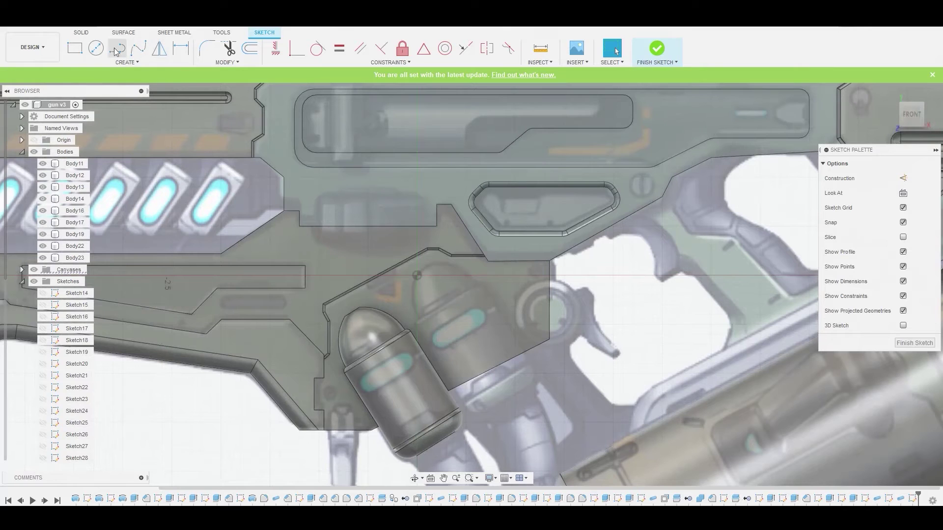
{"action": "left_click", "coordinate": [76, 49]}
{"action": "scroll", "coordinate": [385, 290], "scroll_direction": "up", "scroll_amount": 2}
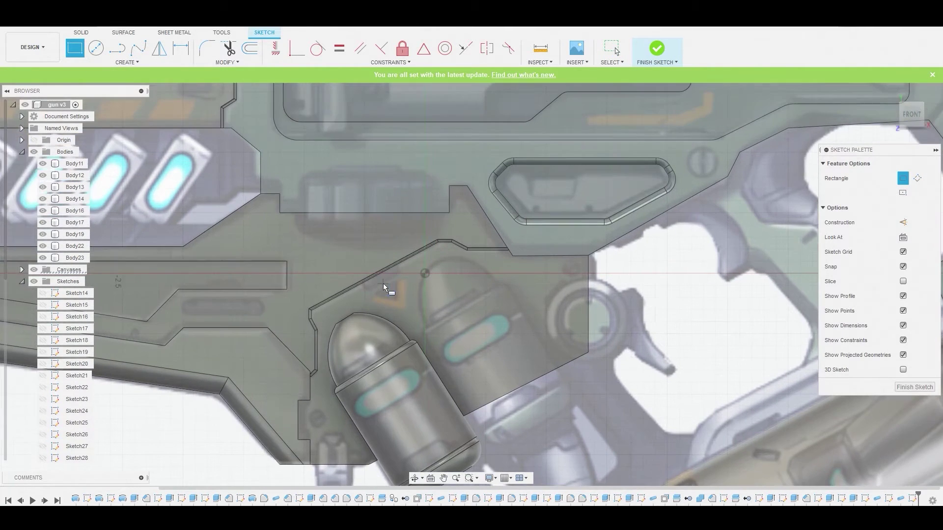
{"action": "left_click", "coordinate": [299, 174]}
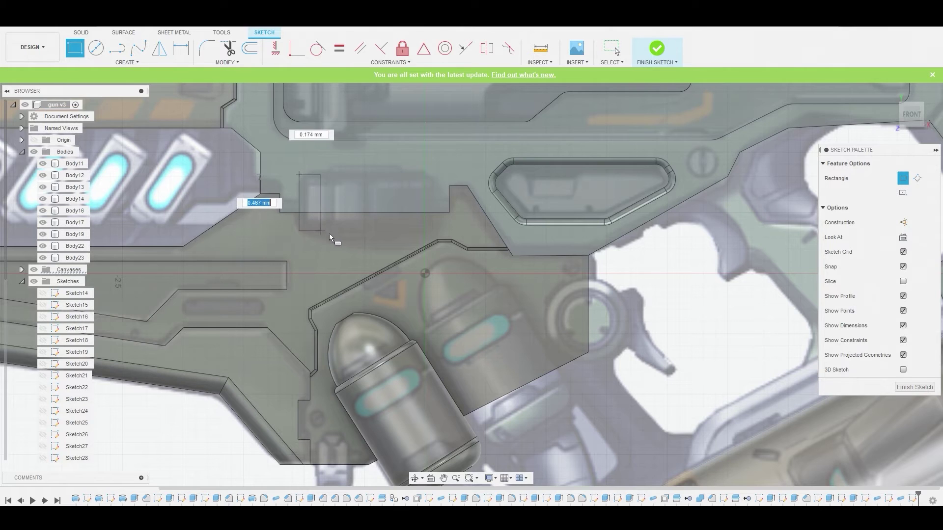
{"action": "left_click", "coordinate": [437, 231]}
{"action": "right_click", "coordinate": [378, 193]}
{"action": "left_click", "coordinate": [358, 195]}
- Select both rectangle profiles and load them into Extrude
{"action": "middle_click_drag", "start_coordinate": [358, 194], "coordinate": [388, 195], "text": "shift"}
{"action": "left_click", "coordinate": [388, 196]}
{"action": "left_click", "coordinate": [391, 224], "text": "shift"}
{"action": "right_click", "coordinate": [394, 221]}
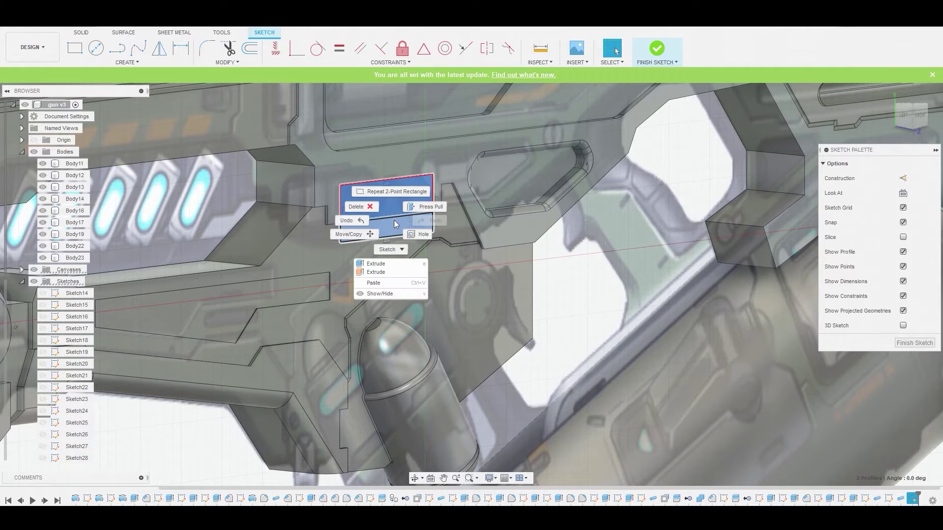
{"action": "left_click", "coordinate": [438, 208]}
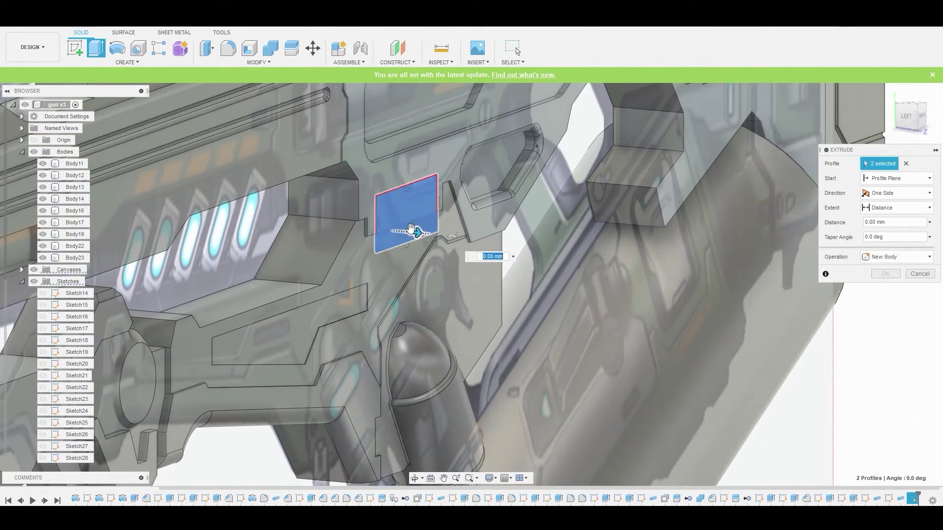
- Extrude the rectangle two-sided, 0.098 mm and 0.165 mm, as new body Body24
{"action": "left_click_drag", "start_coordinate": [414, 234], "coordinate": [387, 231]}
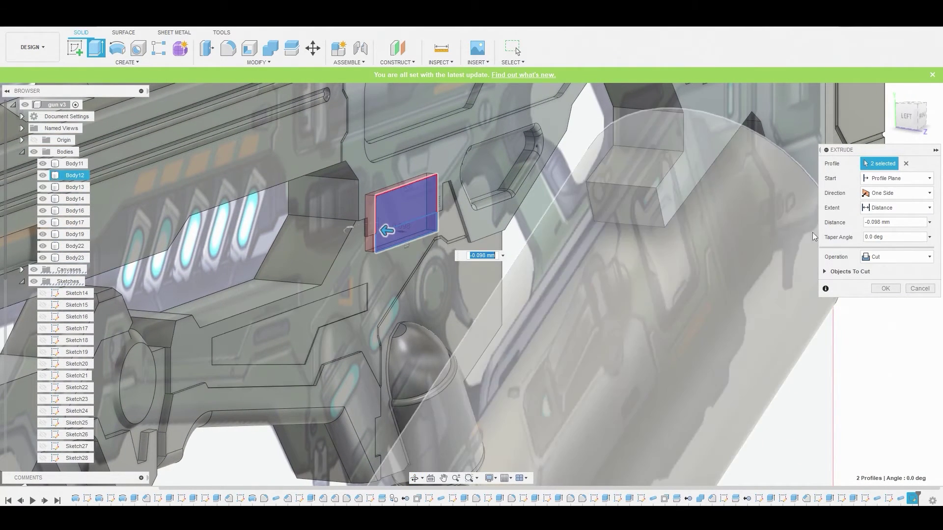
{"action": "left_click", "coordinate": [884, 194]}
{"action": "left_click", "coordinate": [886, 217]}
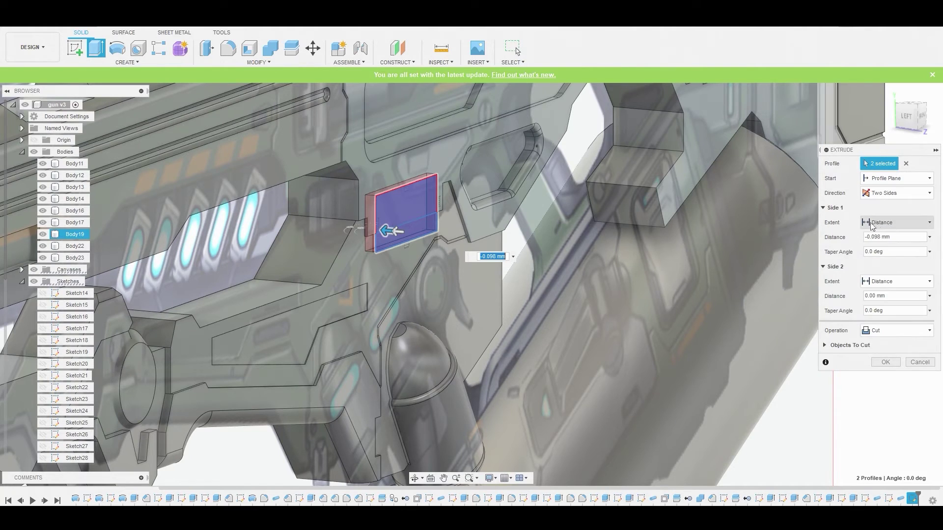
{"action": "left_click_drag", "start_coordinate": [391, 231], "coordinate": [414, 235]}
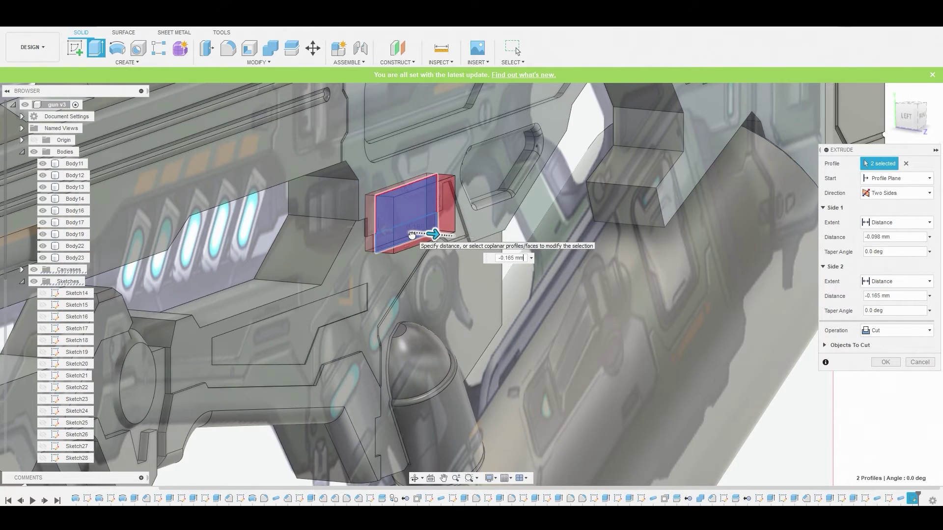
{"action": "left_click", "coordinate": [911, 334]}
{"action": "left_click", "coordinate": [891, 380]}
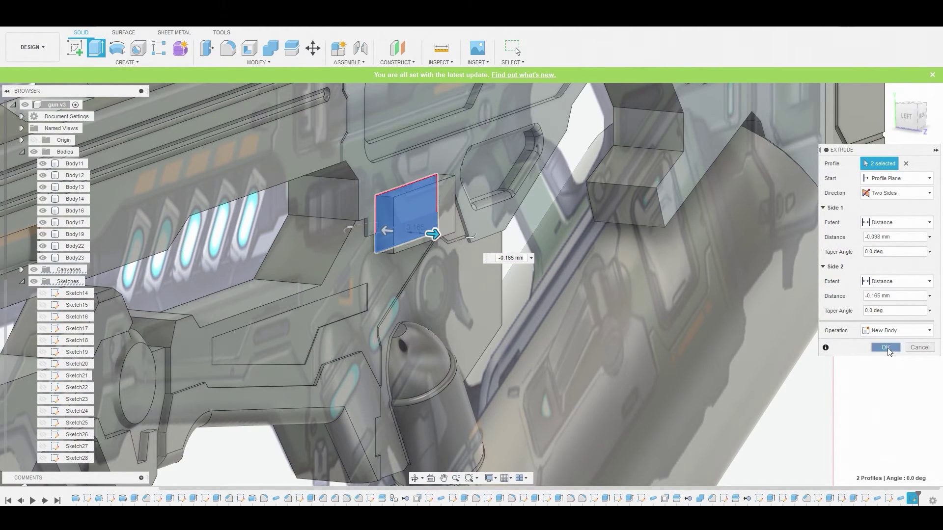
{"action": "left_click", "coordinate": [885, 348]}
- Fillet the side block's two vertical end edges with a 0.332 mm radius
{"action": "key", "text": "f"}
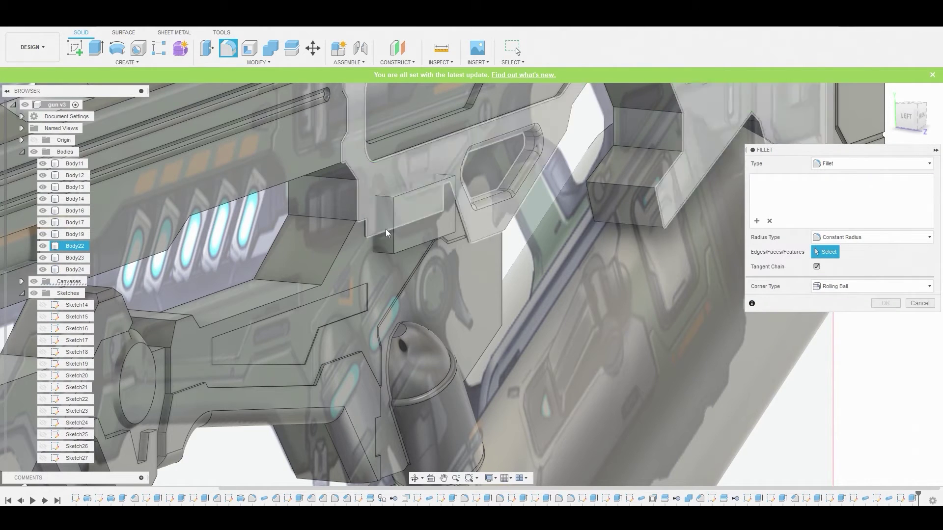
{"action": "left_click", "coordinate": [394, 231]}
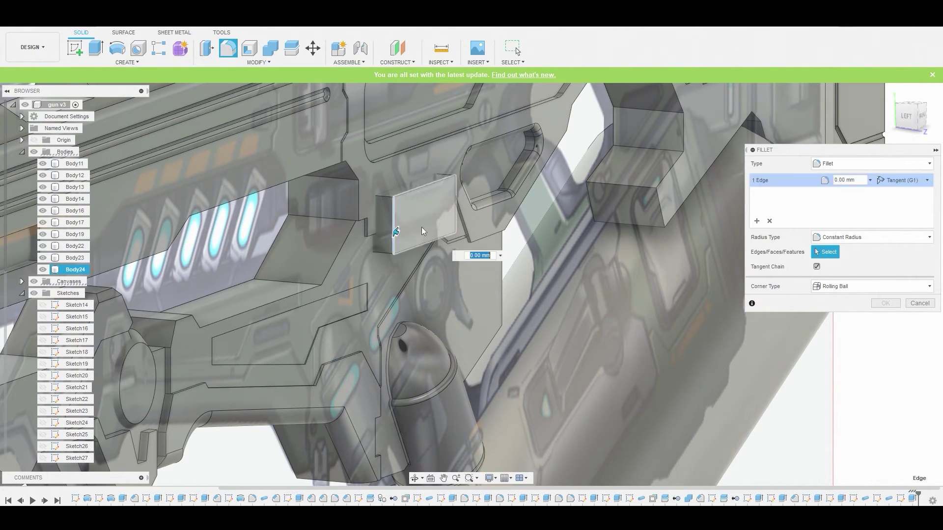
{"action": "left_click", "coordinate": [455, 211]}
{"action": "left_click", "coordinate": [923, 116]}
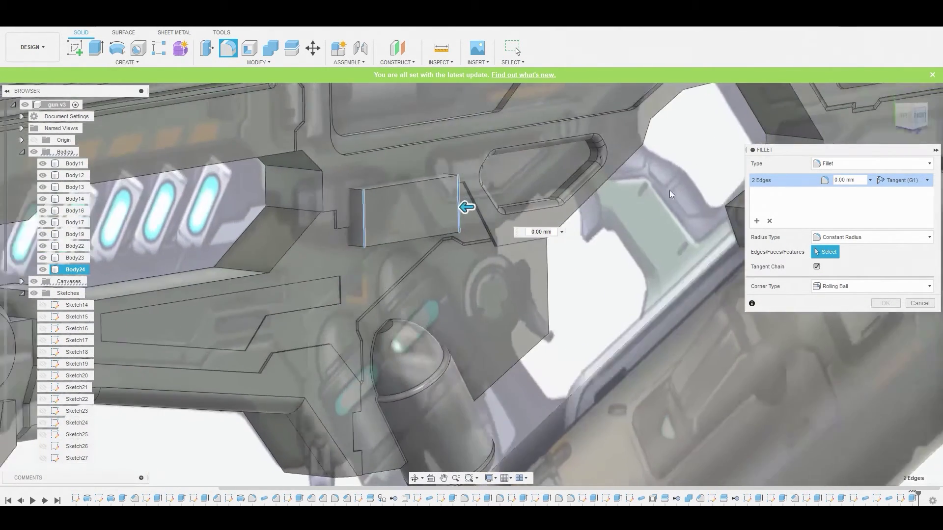
{"action": "left_click_drag", "start_coordinate": [486, 208], "coordinate": [476, 209]}
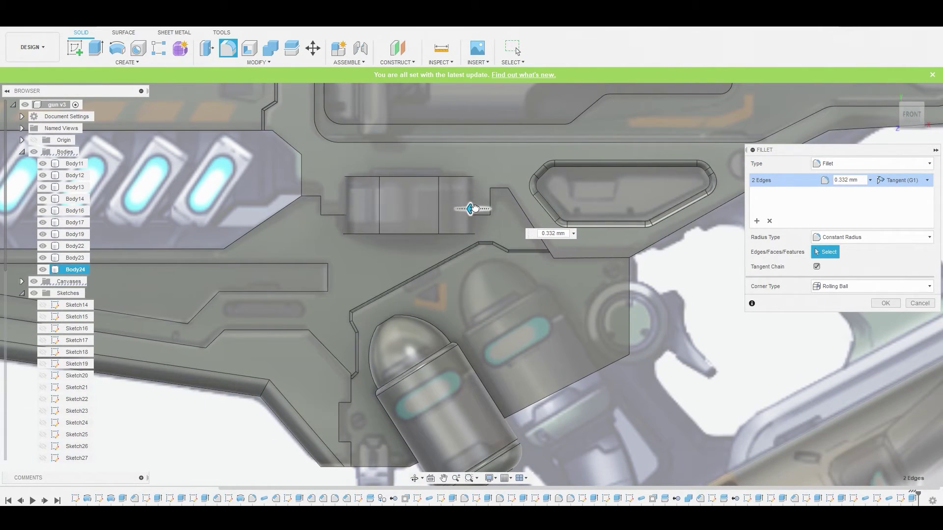
{"action": "left_click", "coordinate": [556, 230]}
{"action": "left_click", "coordinate": [883, 303]}
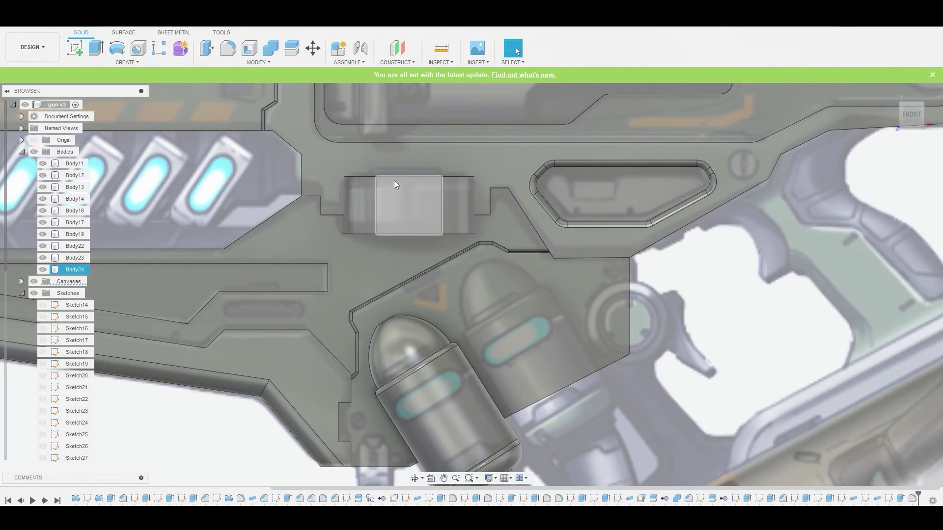
{"action": "left_click", "coordinate": [267, 64]}
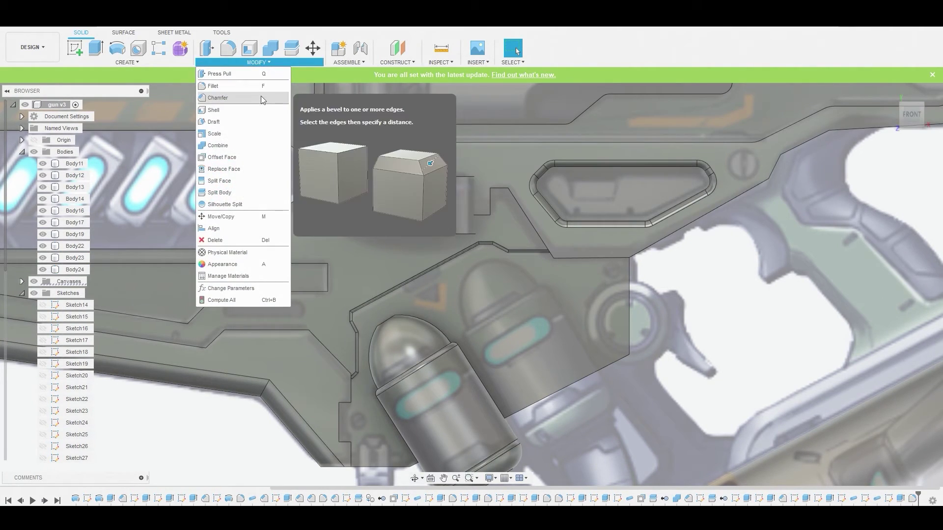
- Chamfer Body24's top and bottom long edges with a 0.065 mm equal distance
{"action": "left_click", "coordinate": [258, 98]}
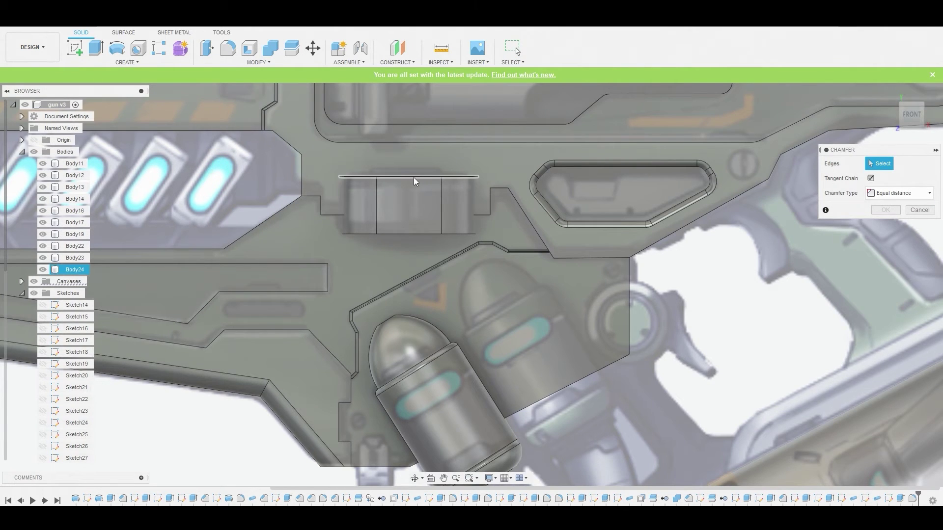
{"action": "scroll", "coordinate": [413, 178], "scroll_direction": "up", "scroll_amount": 3}
{"action": "left_click", "coordinate": [412, 176]}
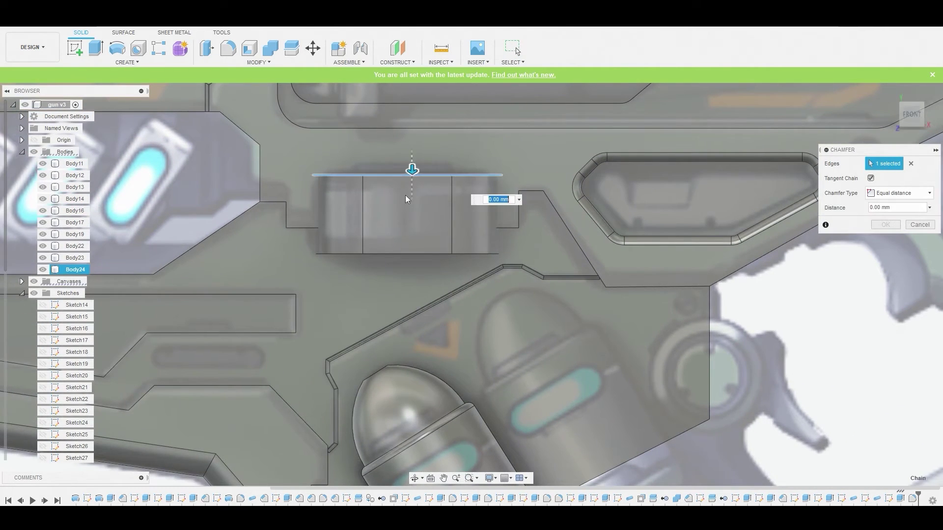
{"action": "left_click", "coordinate": [402, 254]}
{"action": "left_click_drag", "start_coordinate": [401, 254], "coordinate": [399, 253]}
{"action": "middle_click_drag", "start_coordinate": [399, 253], "coordinate": [450, 246], "text": "shift"}
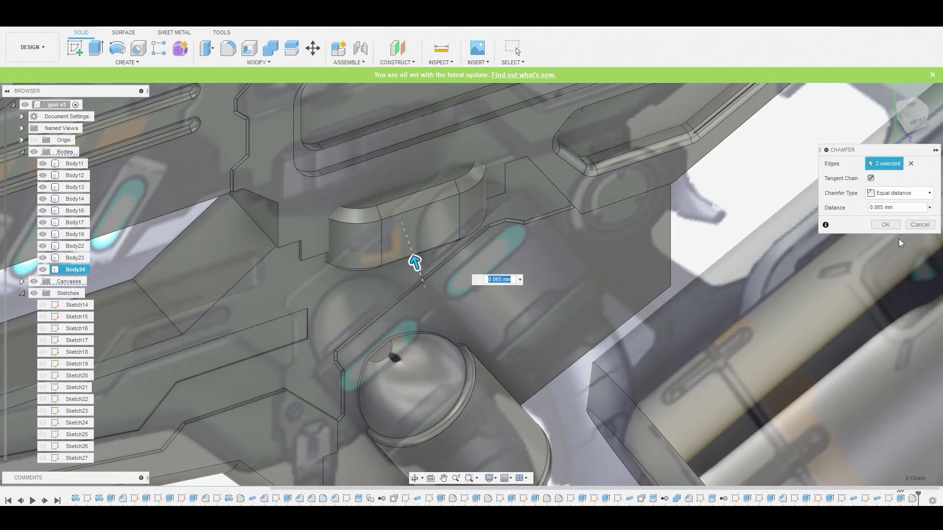
{"action": "left_click", "coordinate": [885, 224]}
{"action": "left_click", "coordinate": [917, 121]}
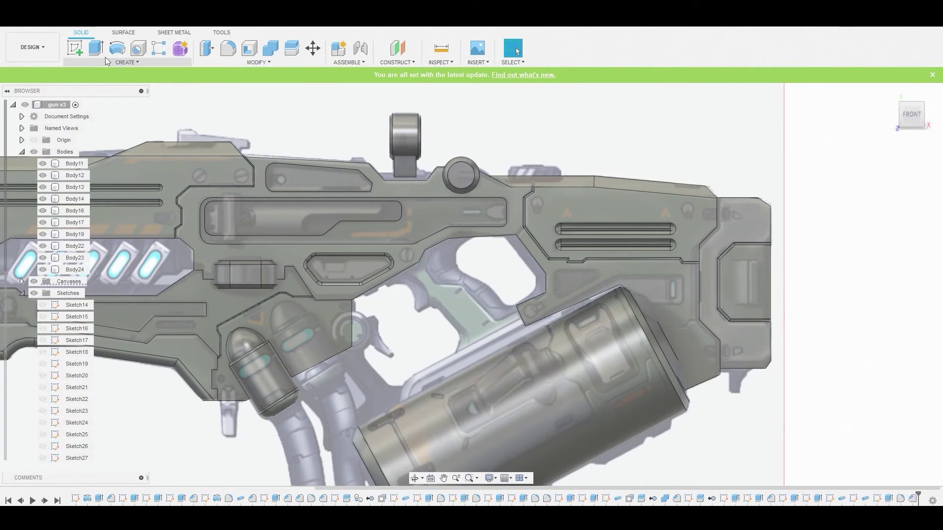
- Sketch a rectangle on the front plane over the top sight
{"action": "left_click", "coordinate": [75, 48]}
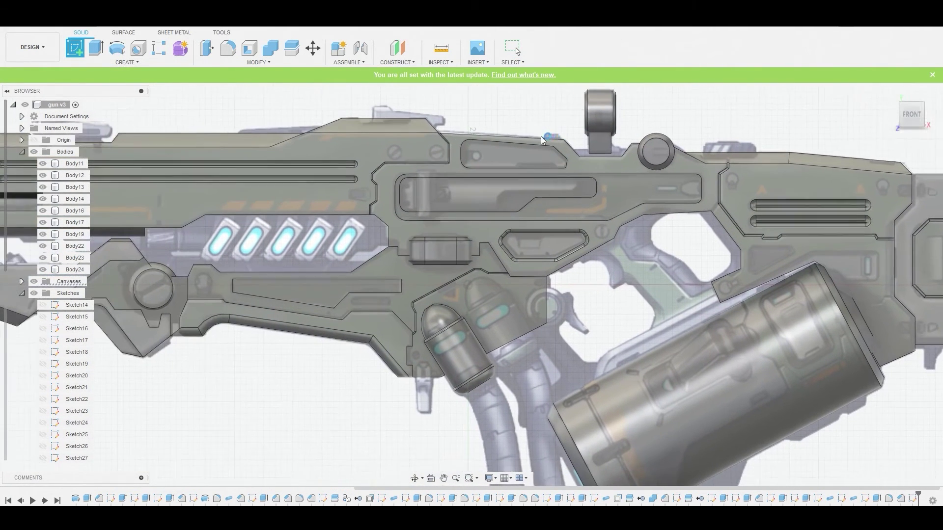
{"action": "left_click", "coordinate": [541, 136]}
{"action": "left_click", "coordinate": [75, 49]}
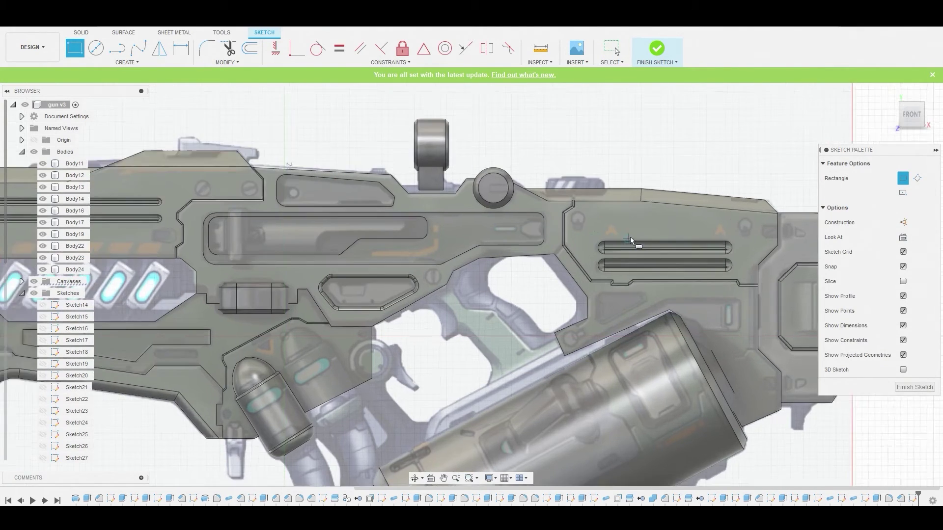
{"action": "scroll", "coordinate": [550, 152], "scroll_direction": "up", "scroll_amount": 6}
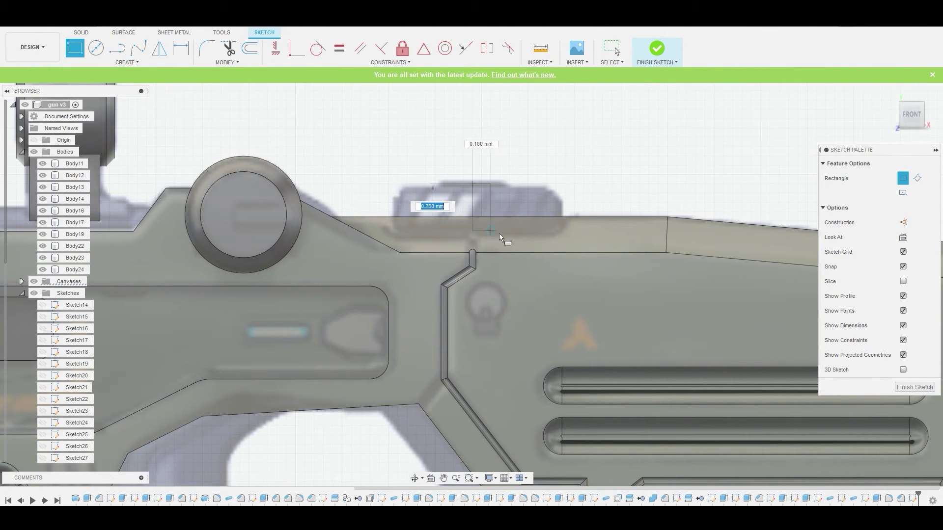
{"action": "left_click", "coordinate": [561, 235]}
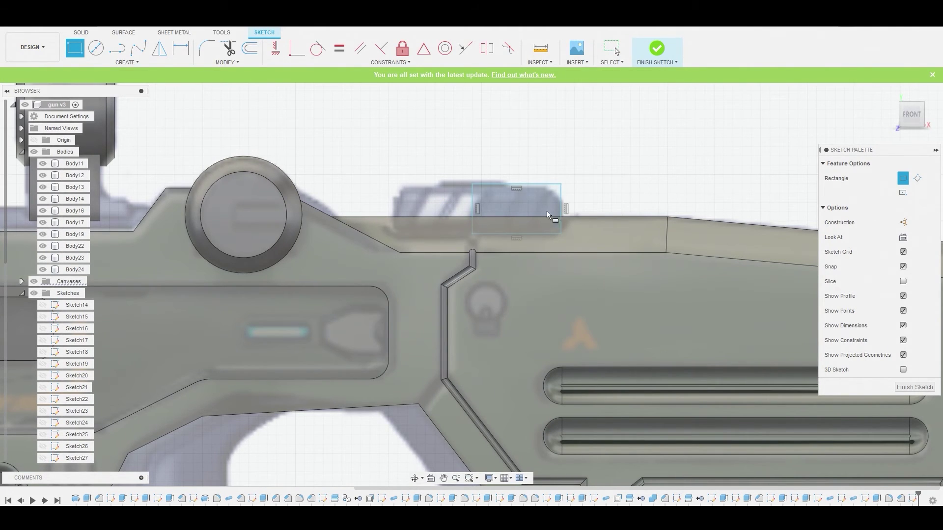
{"action": "right_click", "coordinate": [510, 139]}
{"action": "left_click", "coordinate": [576, 148]}
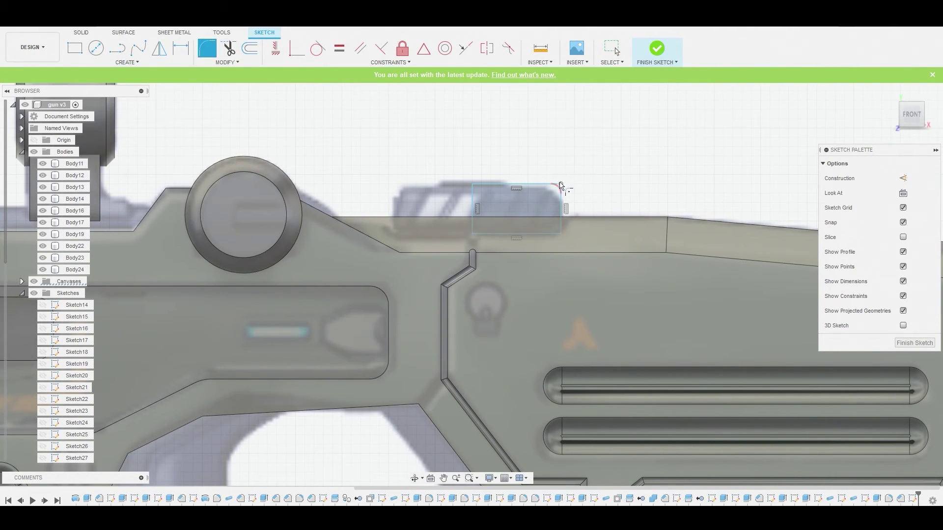
- Round the rectangle's top-right corner with an R0.145 mm fillet and finish the sketch
{"action": "left_click", "coordinate": [561, 186]}
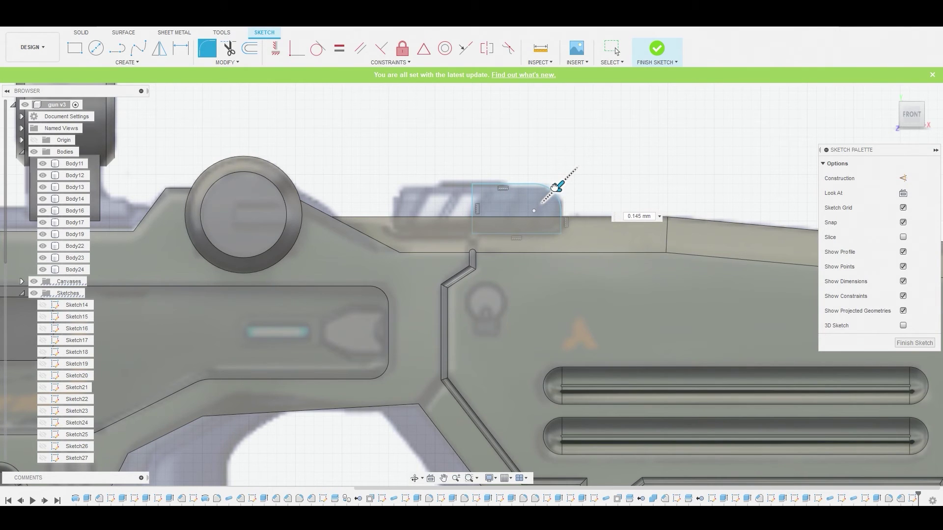
{"action": "right_click", "coordinate": [583, 135]}
{"action": "left_click", "coordinate": [622, 130]}
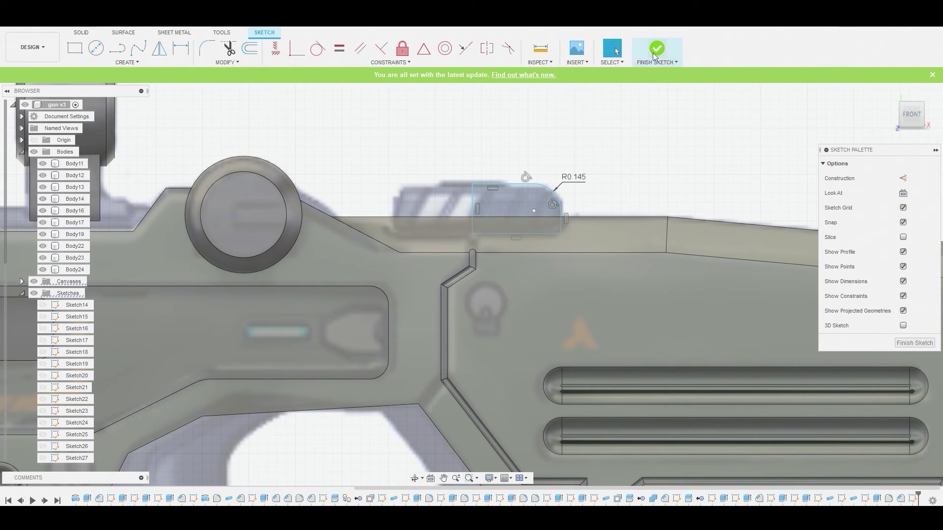
{"action": "left_click", "coordinate": [657, 49]}
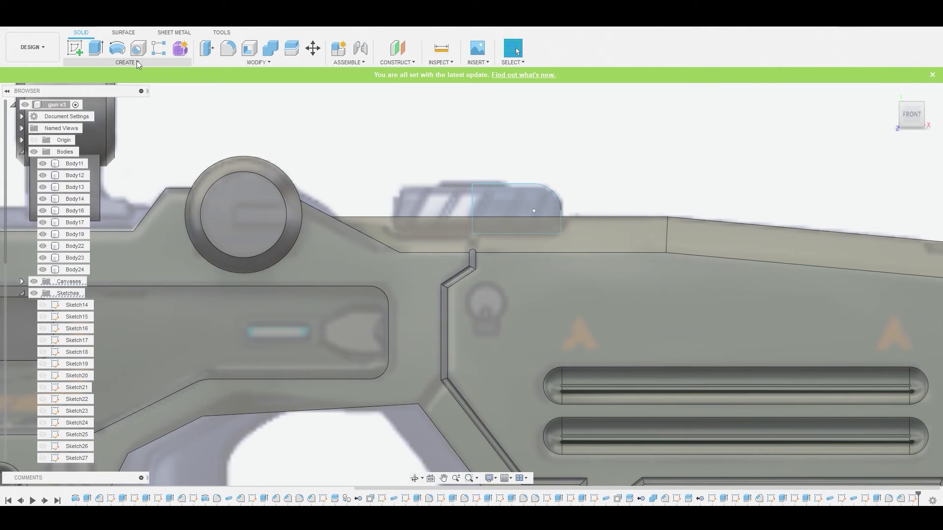
- Revolve the filleted profile 360° about its left edge into new body Body25
{"action": "left_click", "coordinate": [117, 47]}
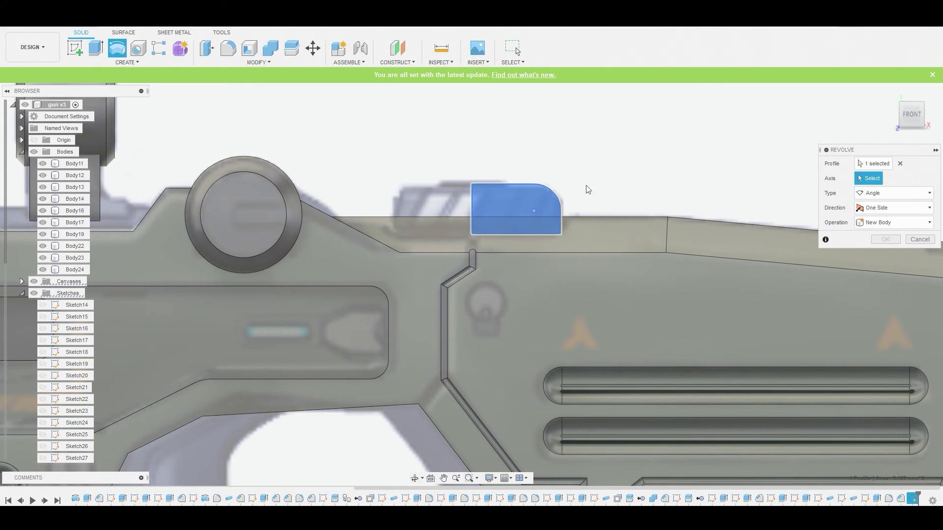
{"action": "left_click", "coordinate": [472, 203]}
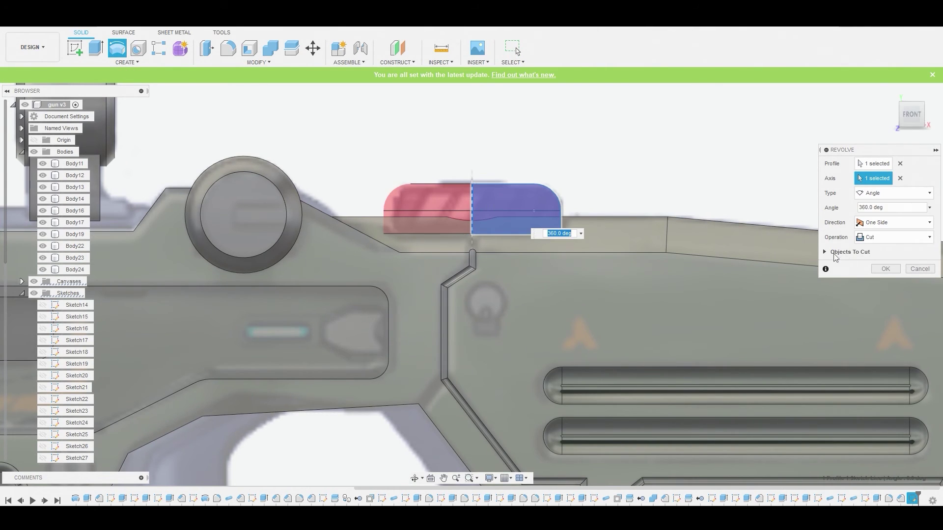
{"action": "left_click", "coordinate": [905, 238]}
{"action": "left_click", "coordinate": [903, 283]}
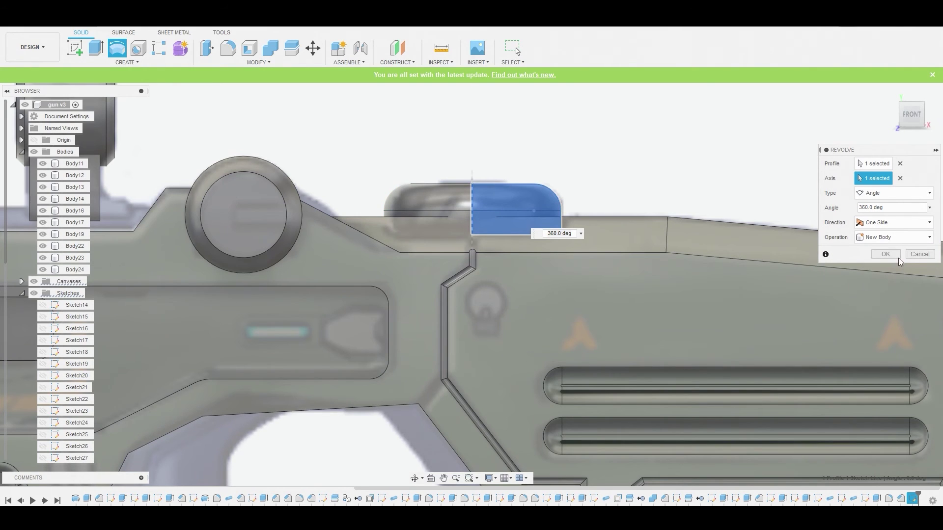
{"action": "key", "text": "Return"}
{"action": "scroll", "coordinate": [675, 189], "scroll_direction": "down", "scroll_amount": 3}
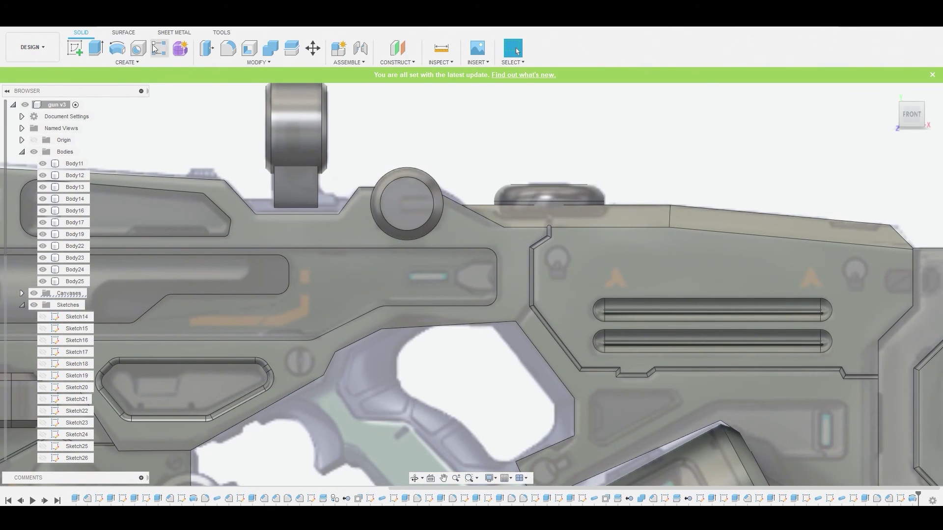
{"action": "left_click", "coordinate": [78, 49]}
- Draw a short angled line at the top cap's right end on the front plane
{"action": "left_click", "coordinate": [478, 140]}
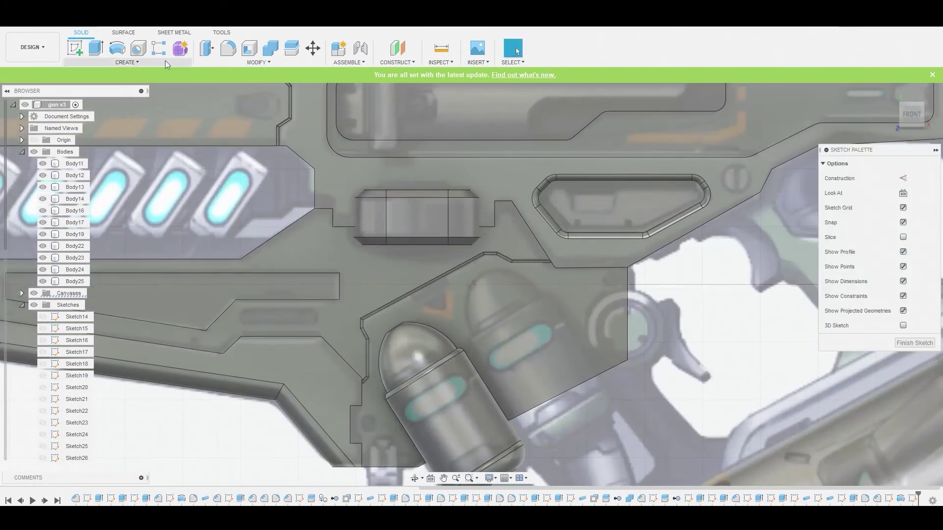
{"action": "middle_click_drag", "start_coordinate": [537, 98], "coordinate": [313, 254]}
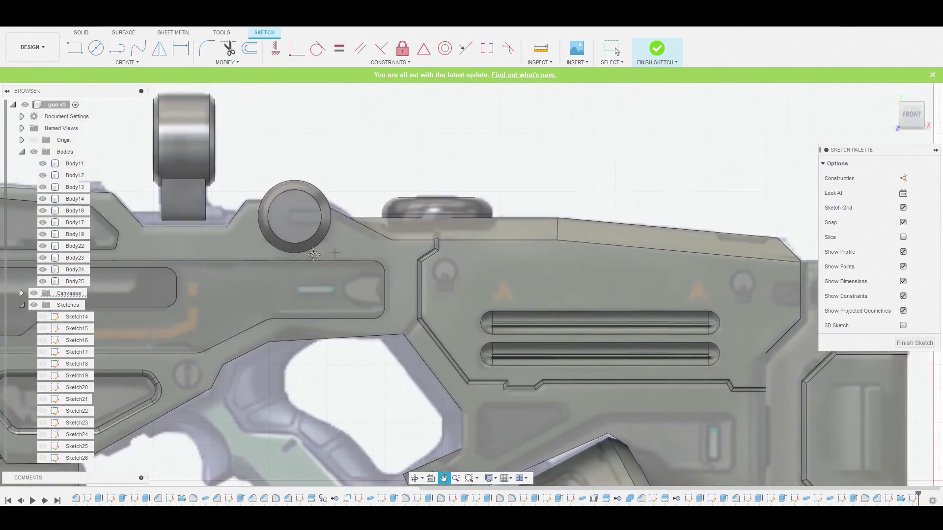
{"action": "scroll", "coordinate": [314, 254], "scroll_direction": "up", "scroll_amount": 5}
{"action": "key", "text": "l"}
{"action": "left_click", "coordinate": [285, 222]}
{"action": "right_click", "coordinate": [609, 212]}
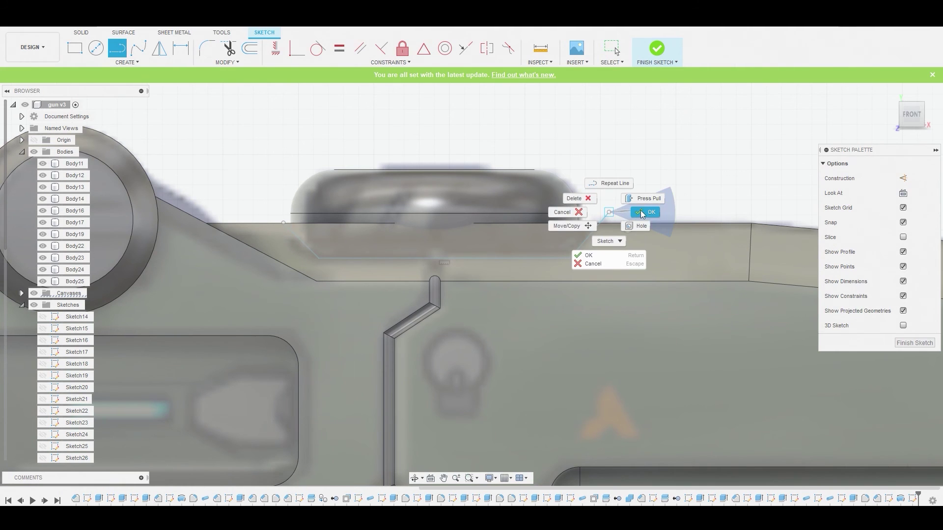
{"action": "left_click", "coordinate": [645, 212]}
{"action": "left_click", "coordinate": [660, 54]}
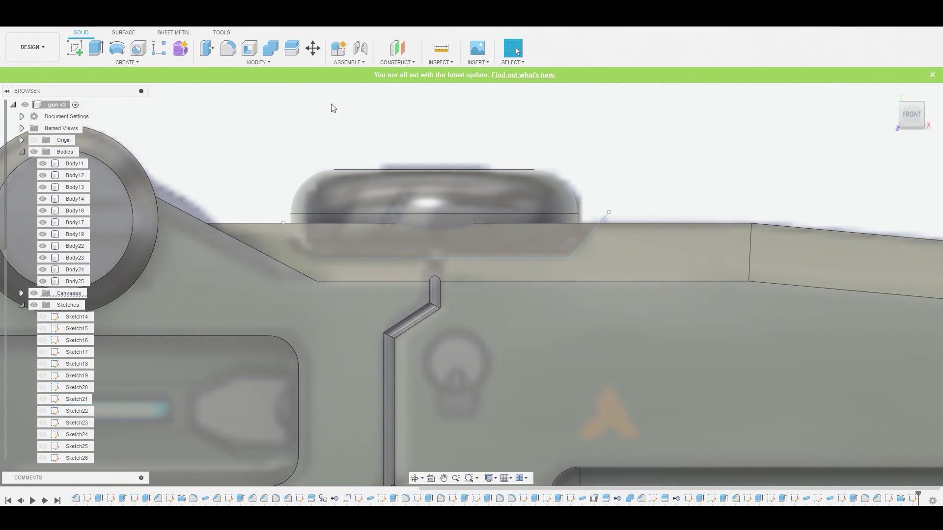
- Split the main gun body along the angled sketch line
{"action": "left_click", "coordinate": [236, 62]}
{"action": "left_click", "coordinate": [223, 192]}
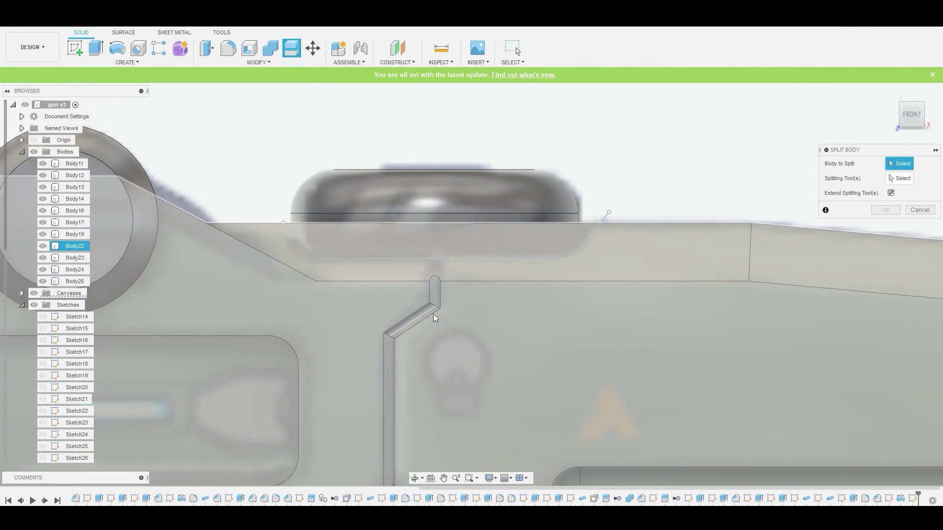
{"action": "left_click", "coordinate": [494, 314]}
{"action": "left_click", "coordinate": [602, 220]}
{"action": "left_click", "coordinate": [883, 210]}
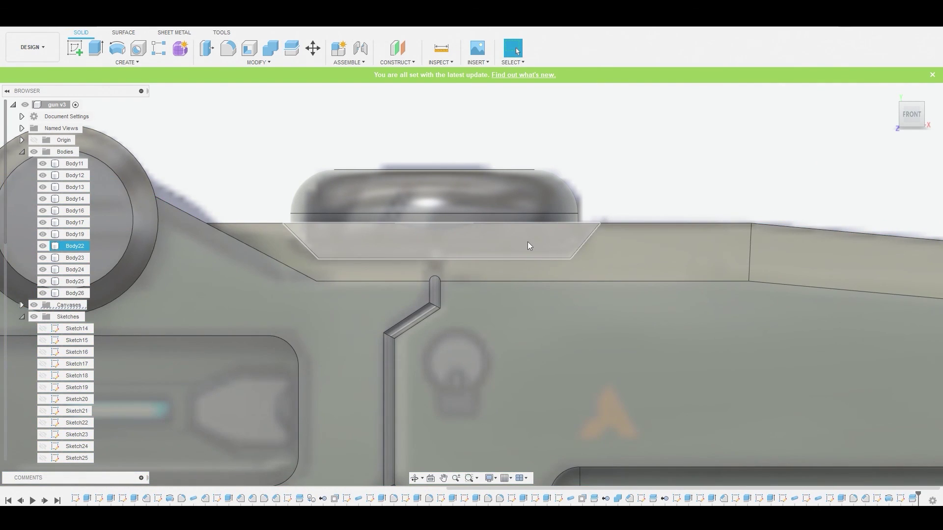
- Remove the trapezoid piece Body22 beneath the top cap
{"action": "right_click", "coordinate": [77, 250]}
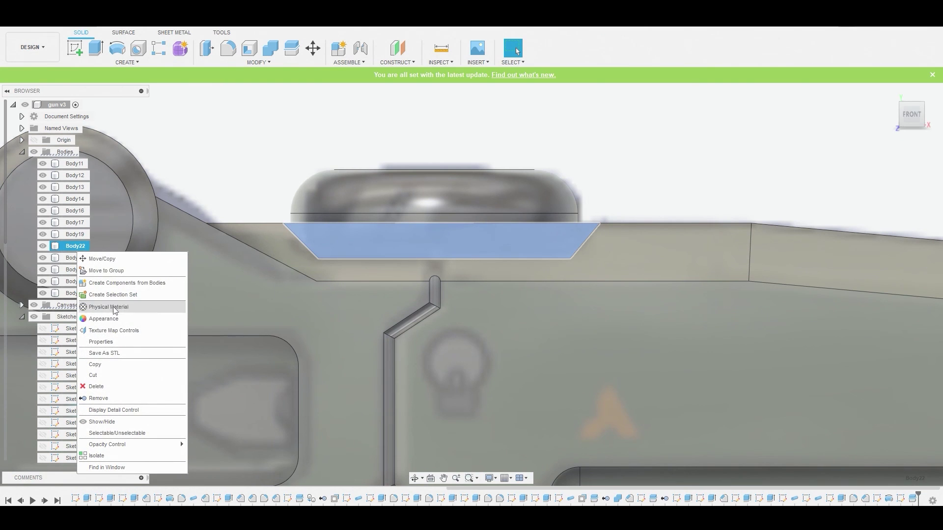
{"action": "left_click", "coordinate": [111, 398]}
{"action": "scroll", "coordinate": [354, 254], "scroll_direction": "down", "scroll_amount": 5}
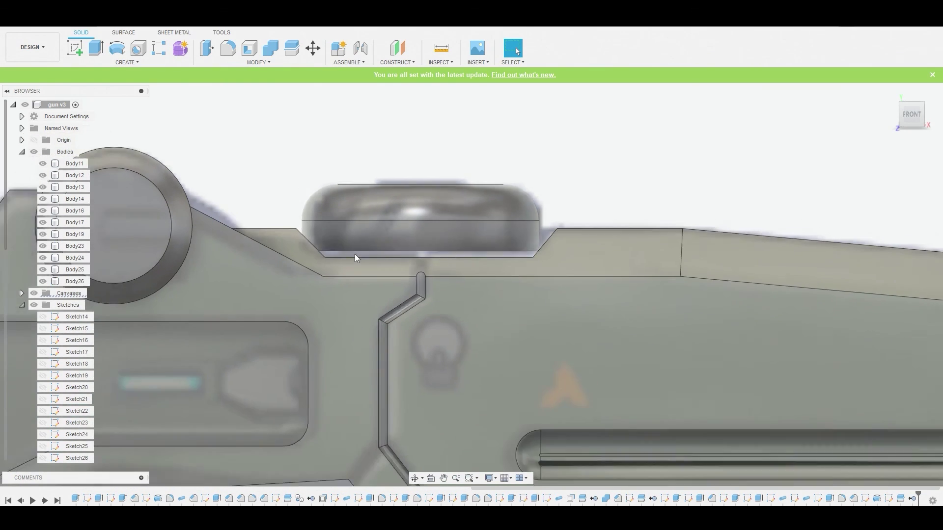